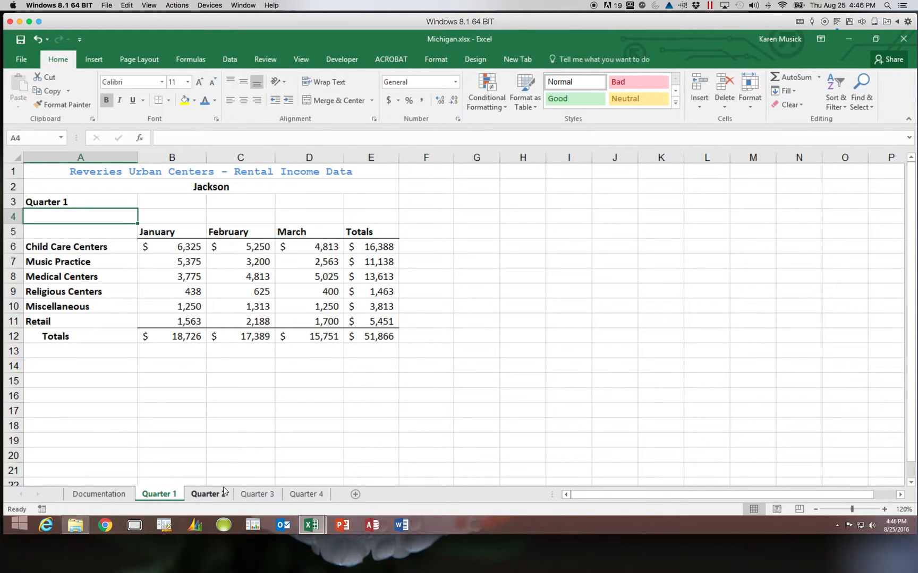
Step: Create a copy of the Quarter 1 worksheet in Michigan.xlsx, placed before the Quarter 1 sheet
right_click(157, 498)
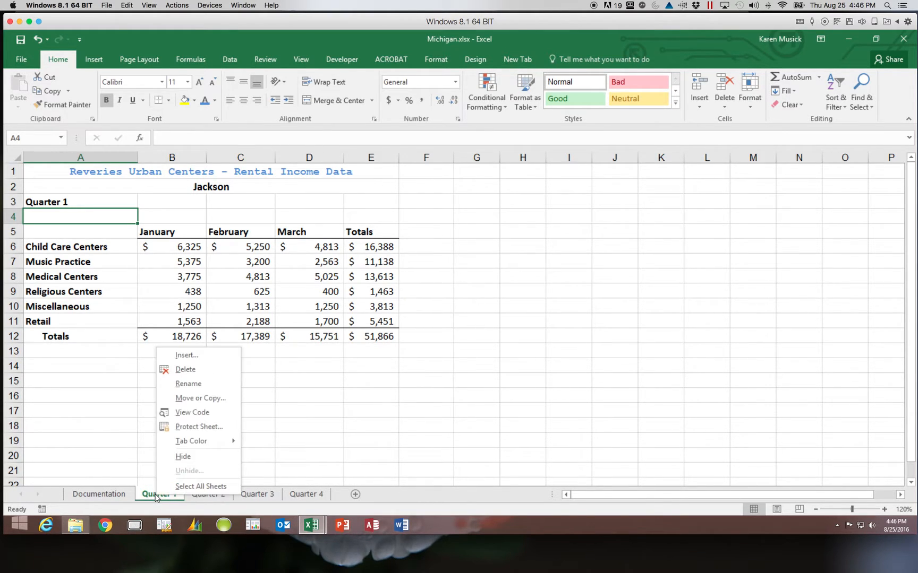
left_click(197, 398)
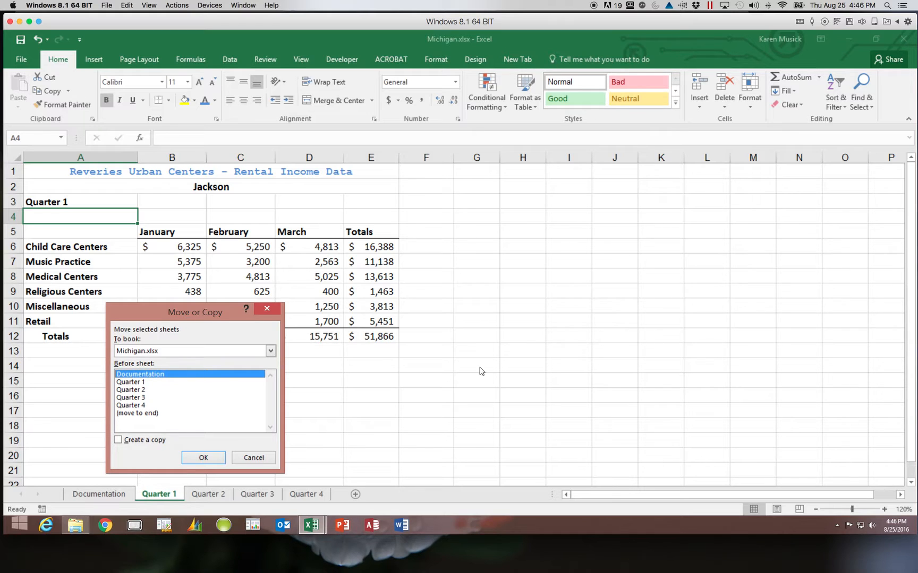
left_click(136, 442)
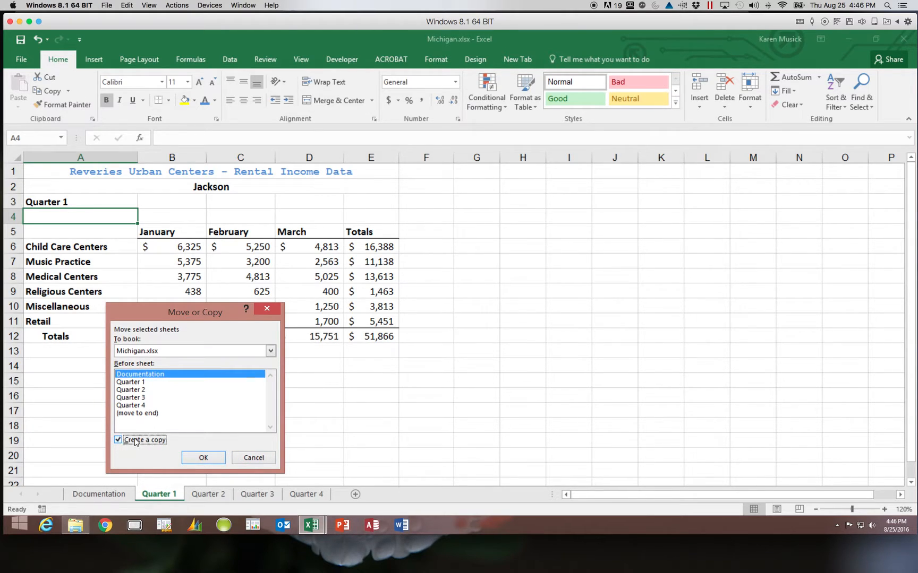
left_click(134, 383)
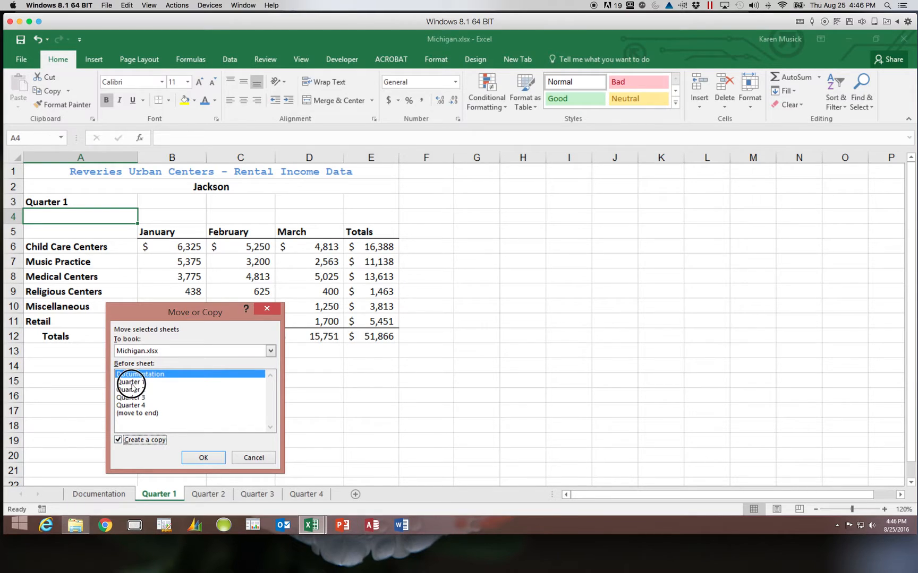
left_click(206, 460)
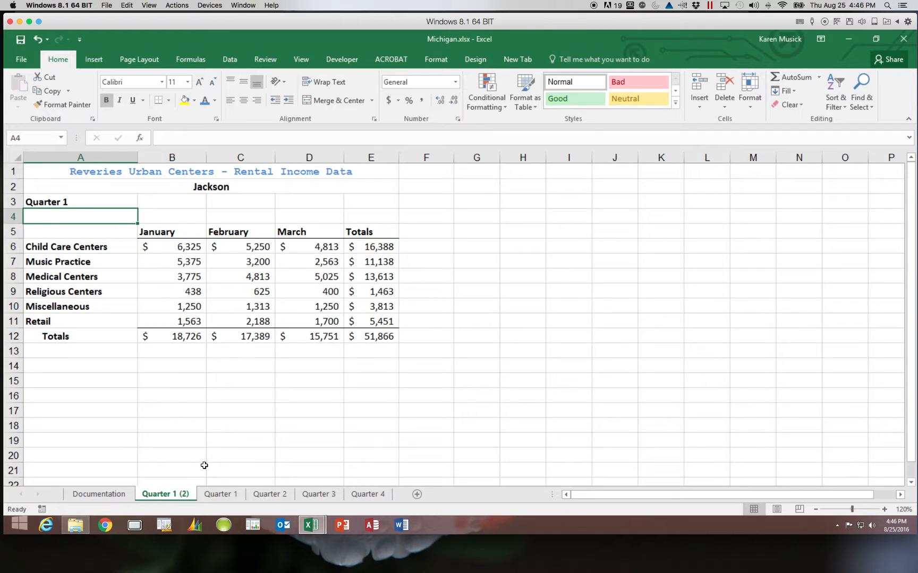
Step: Rename the copied worksheet as Summary
double_click(170, 494)
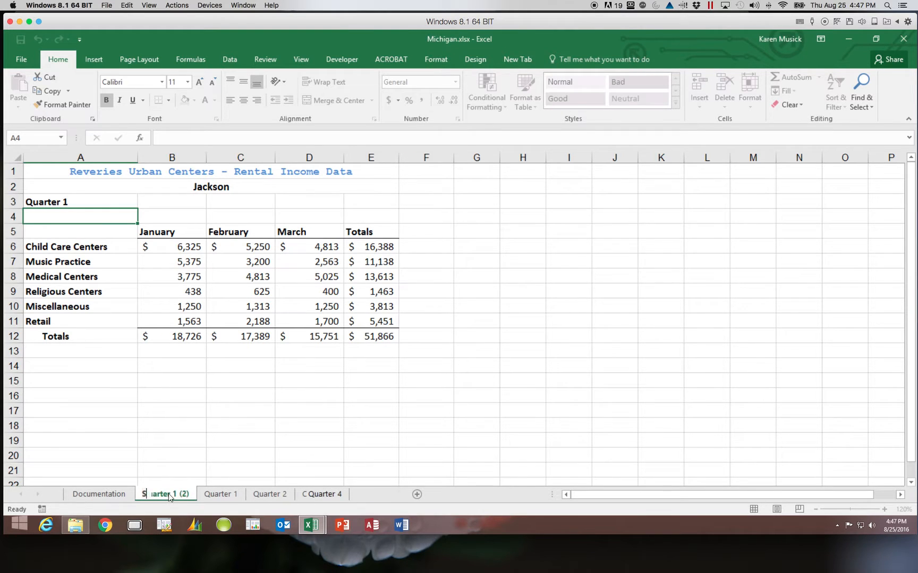
type("Summary")
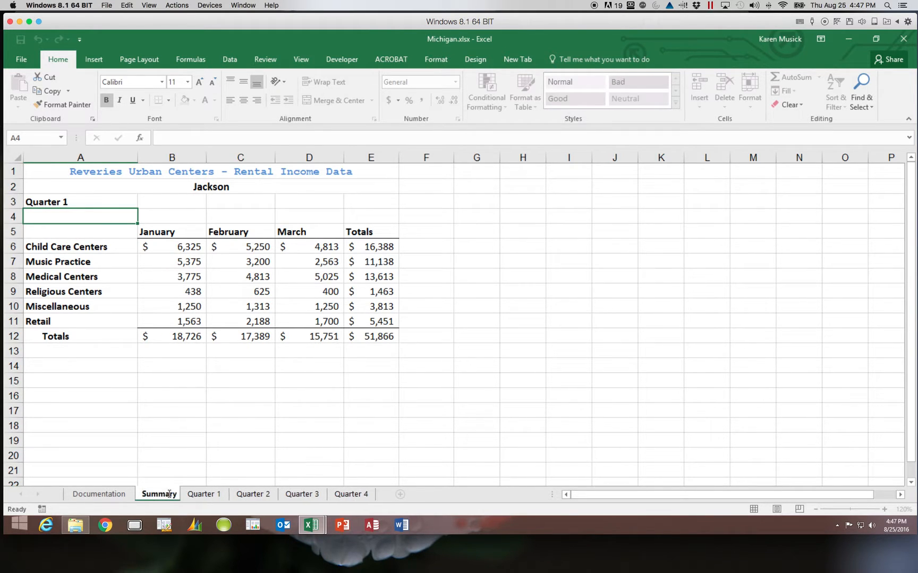
key("Return")
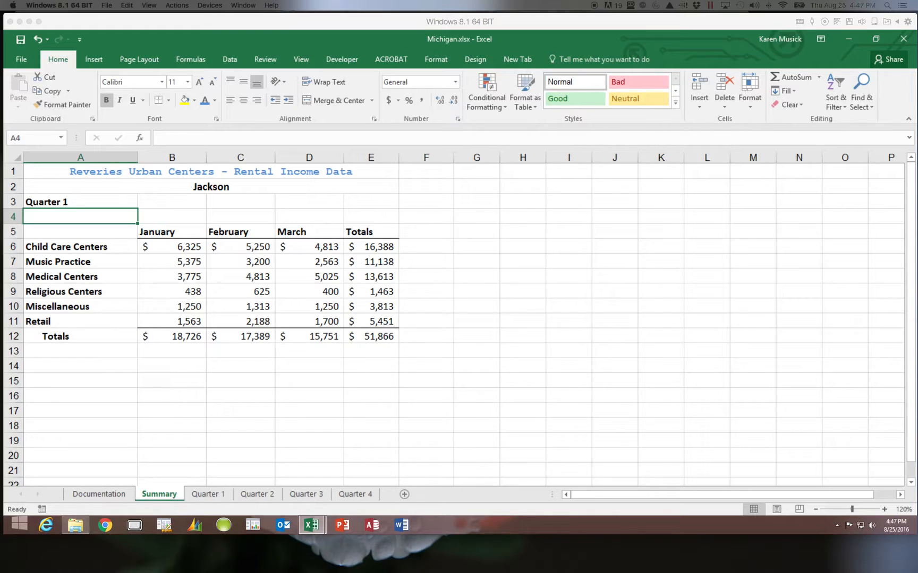
Step: On the Summary sheet, change the subtitle in A2 to "Jackson Totals" and enter 2017 in A3
left_click(108, 186)
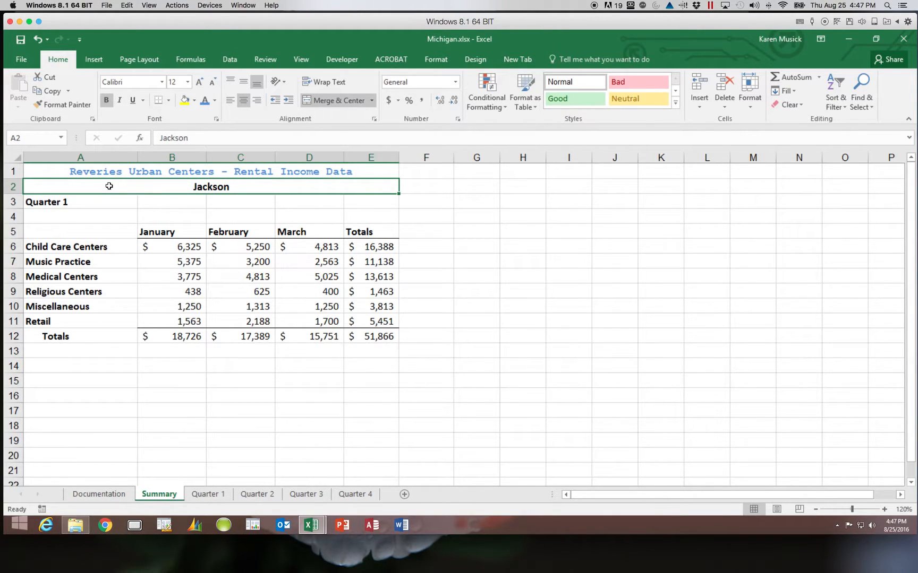
left_click(195, 139)
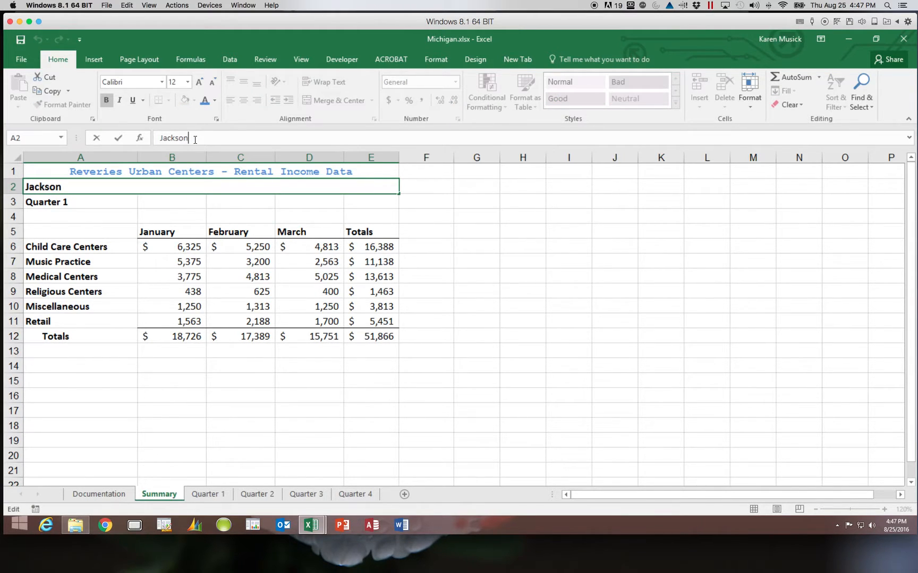
type("Totals")
key("Return")
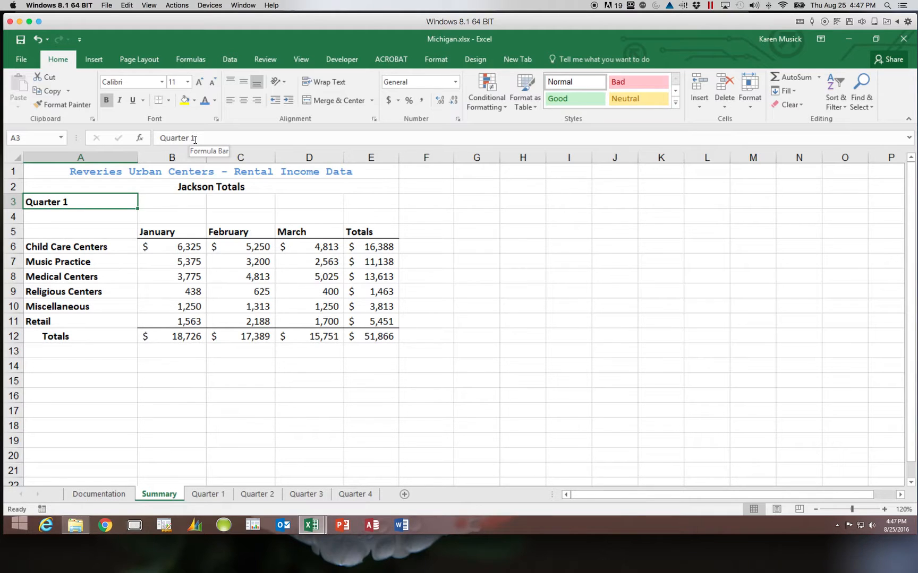
type("2017")
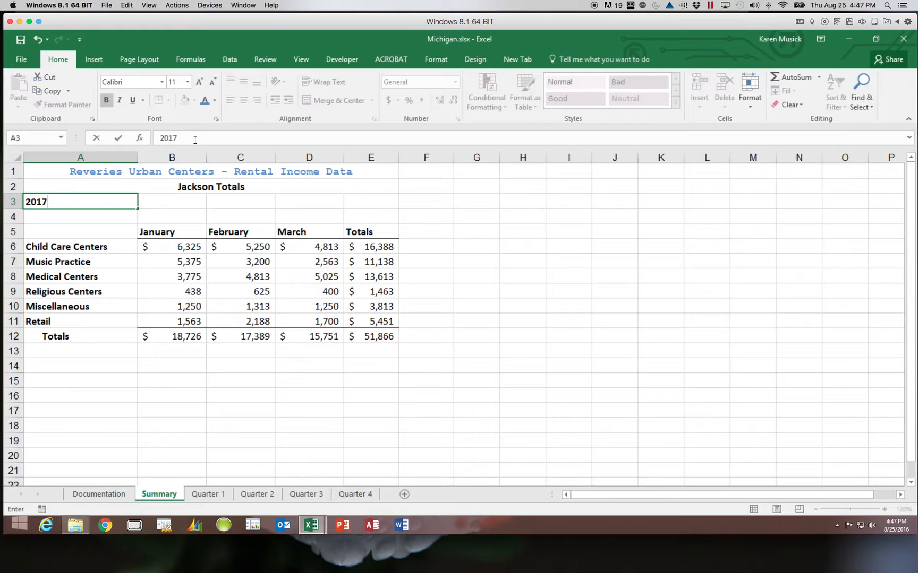
key("Return")
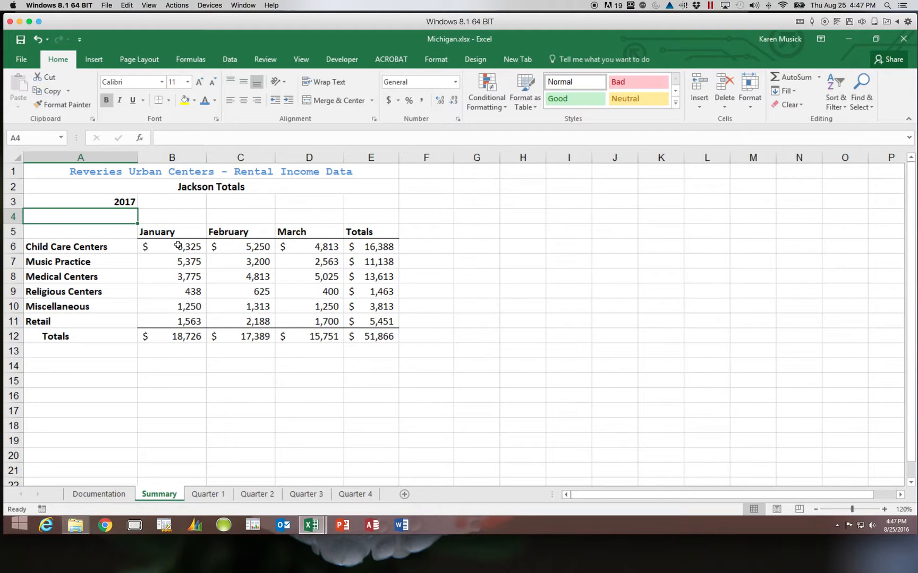
Step: Clear only the contents of the rental income figures in B6:E11 on the Summary sheet, keeping their formatting
left_click_drag(178, 245, 359, 310)
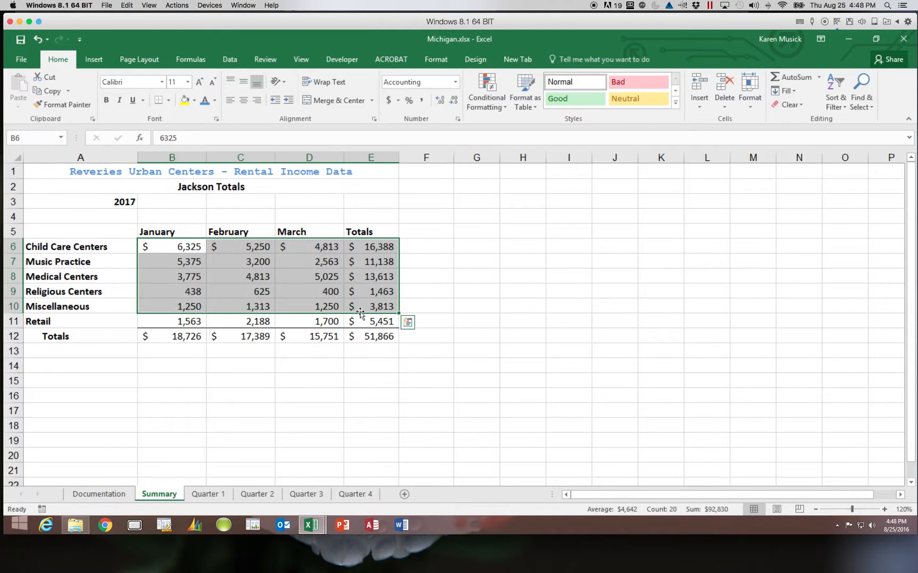
left_click(177, 251)
left_click_drag(177, 251, 375, 319)
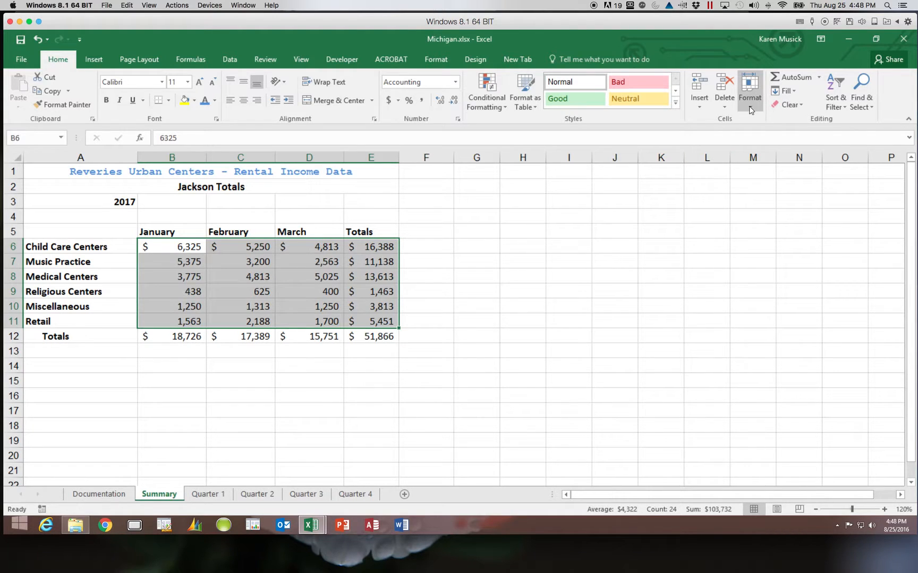
left_click(799, 106)
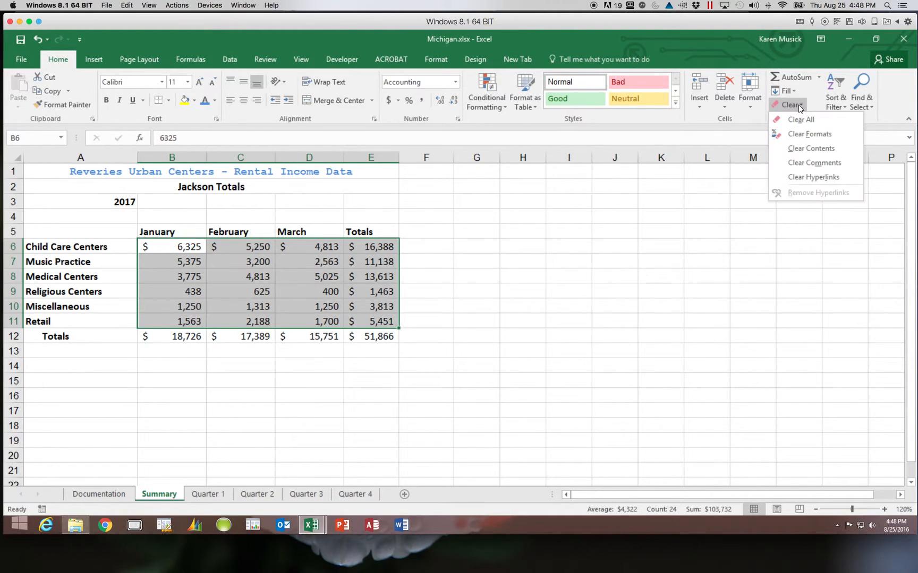
left_click(800, 149)
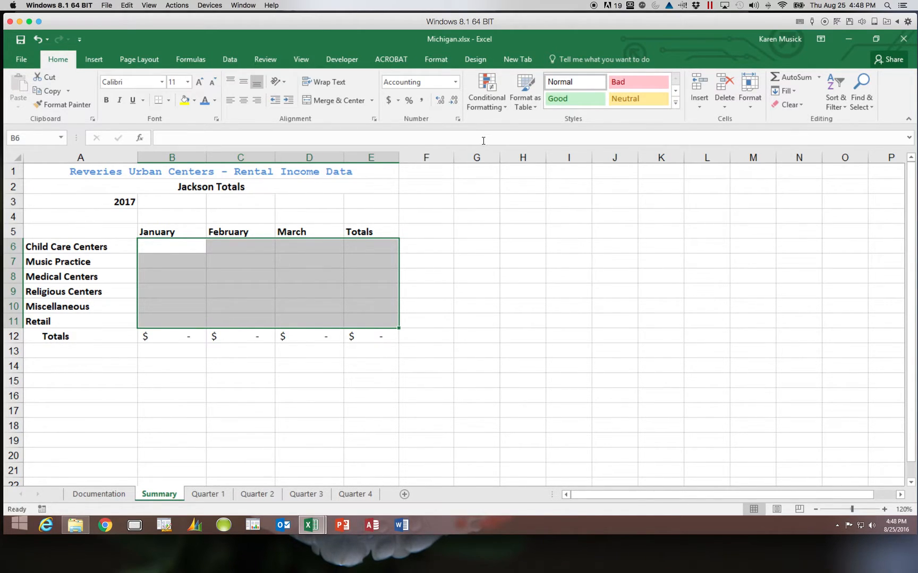
Step: Insert a new column before February and fill the Totals formula from B12 into C12
left_click(245, 157)
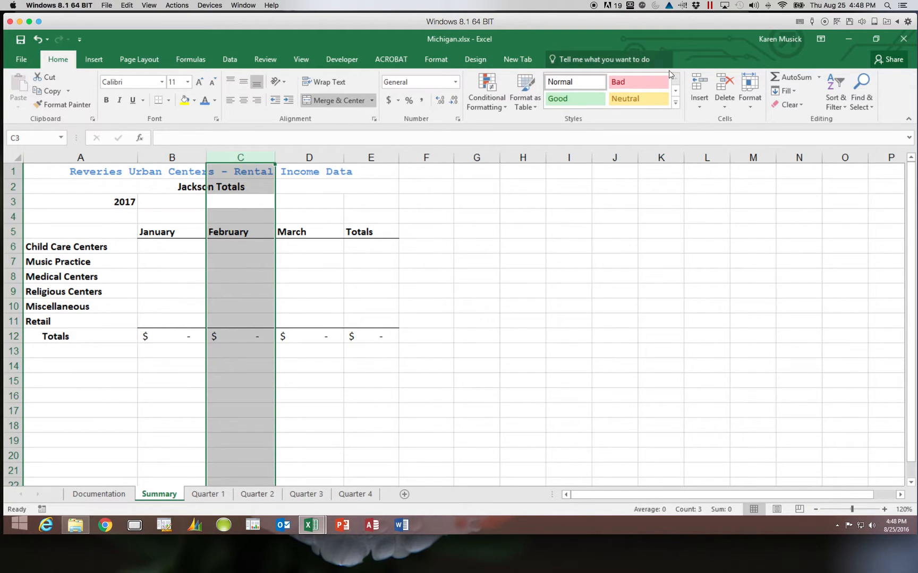
left_click(697, 85)
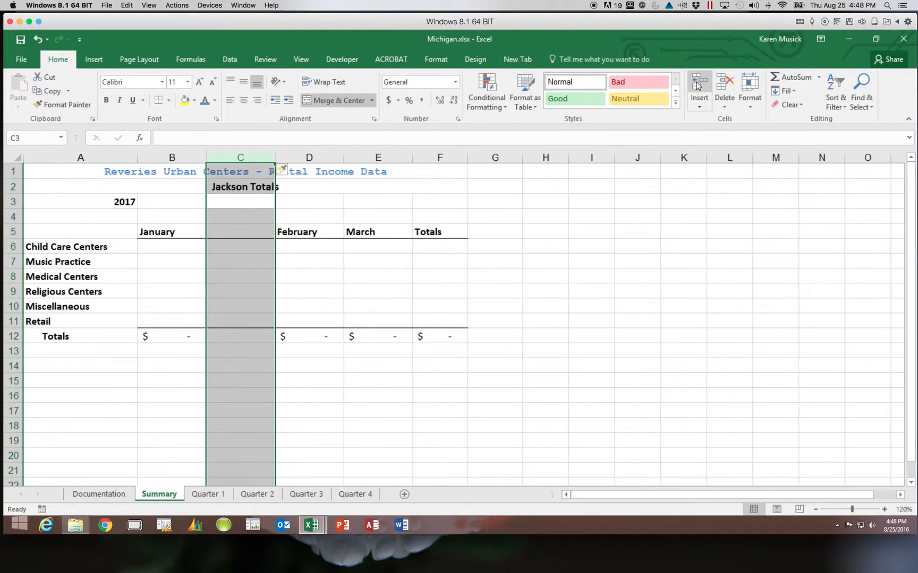
left_click(171, 343)
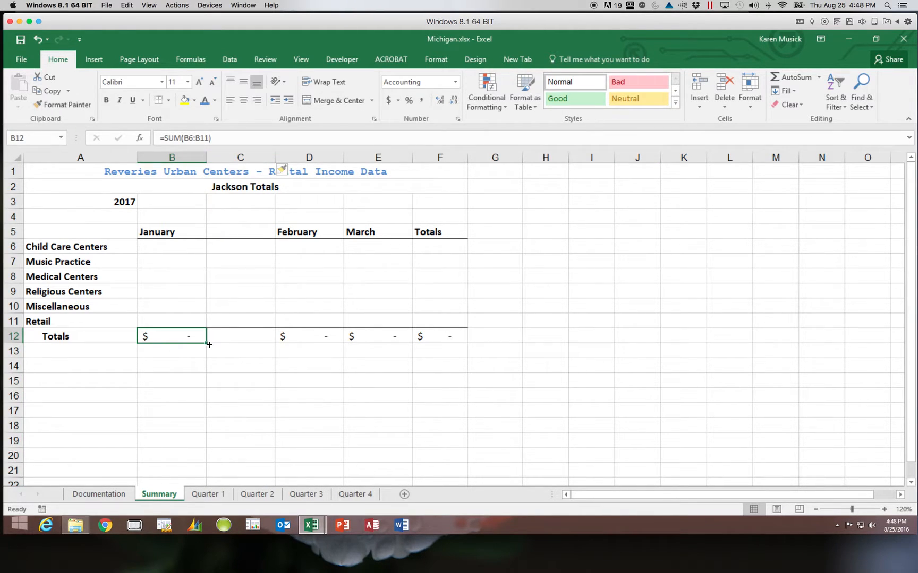
left_click_drag(205, 343, 273, 344)
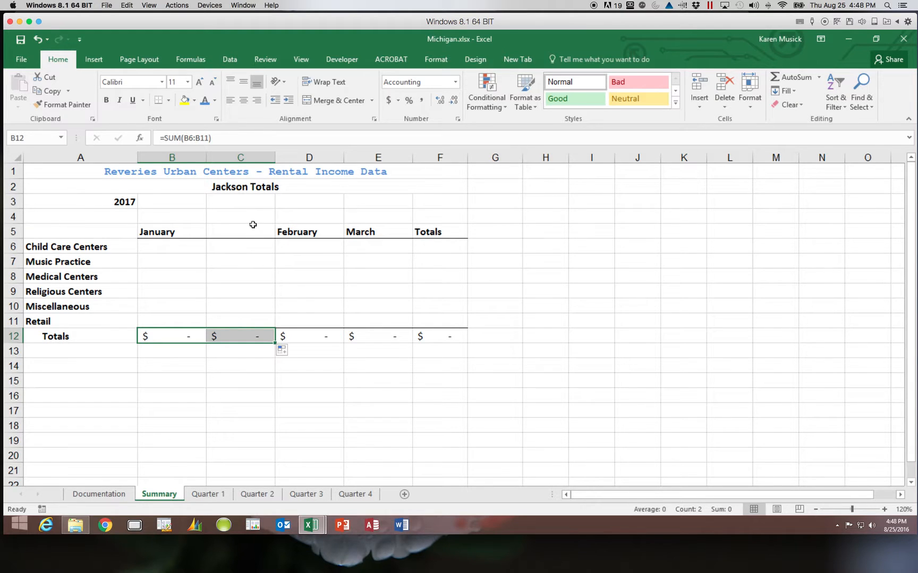
Step: Replace the month headings with Quarter 1 in B5 and fill the series through Quarter 4 in E5
left_click(183, 234)
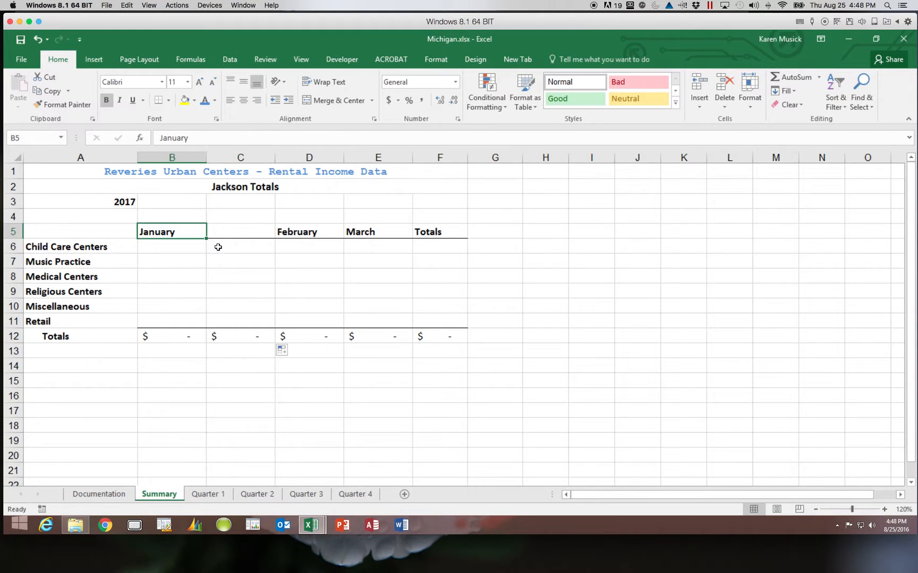
type("Quarte")
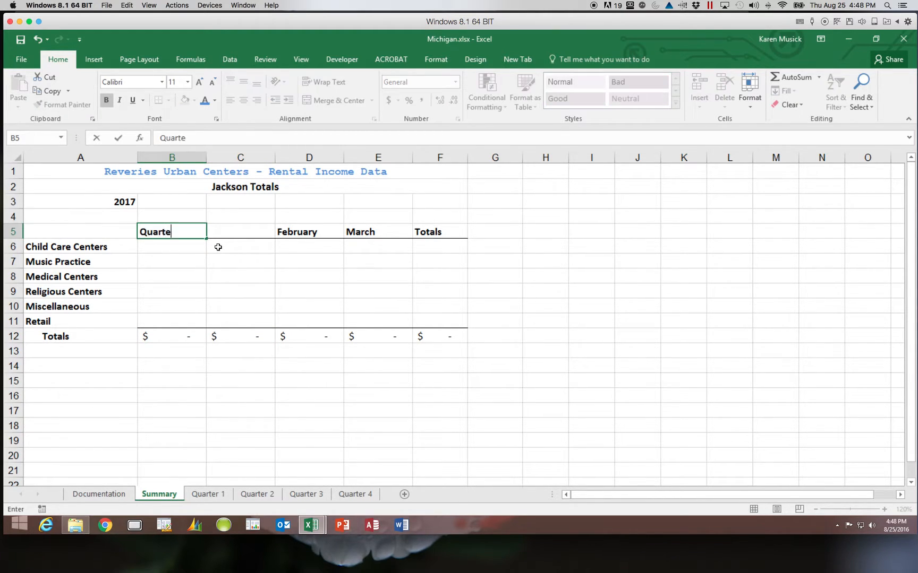
type("r 1")
left_click(183, 249)
left_click(187, 230)
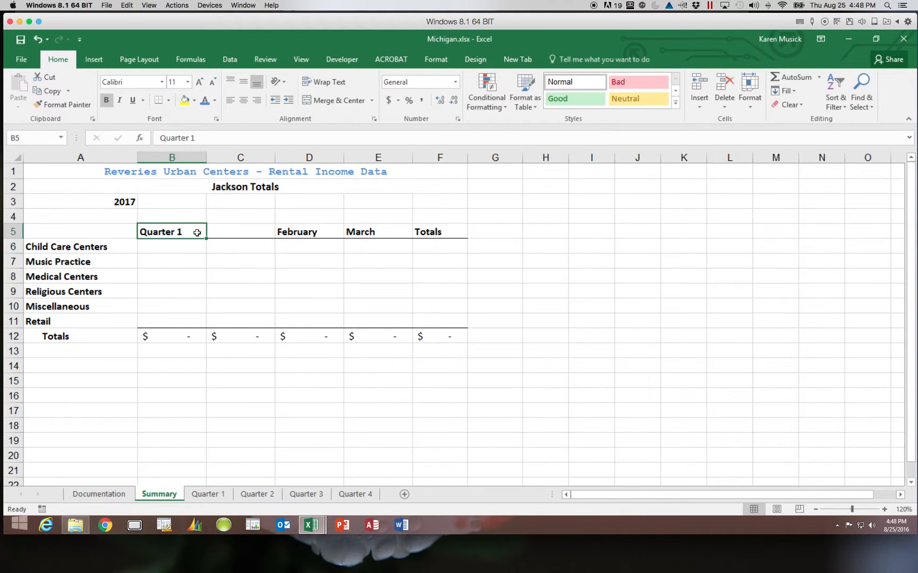
left_click_drag(207, 238, 393, 238)
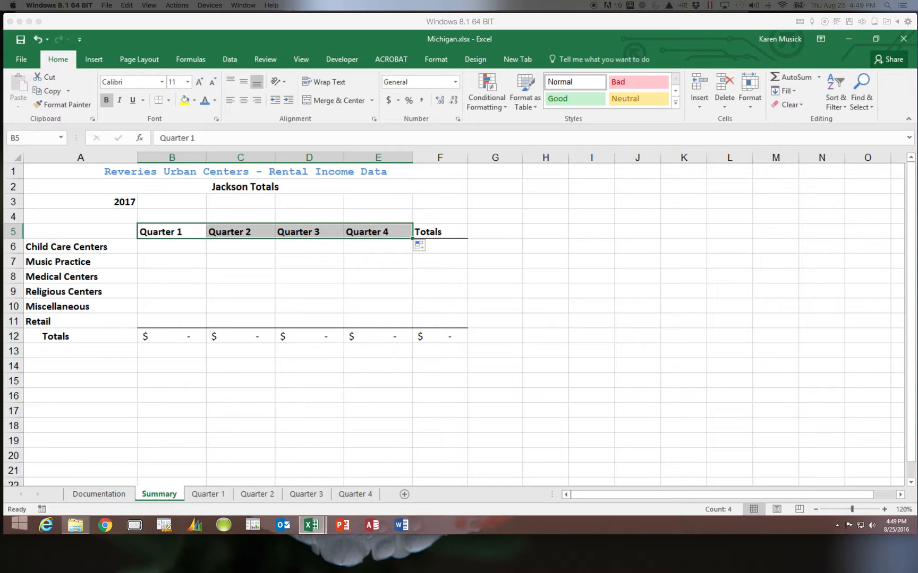
left_click(199, 495)
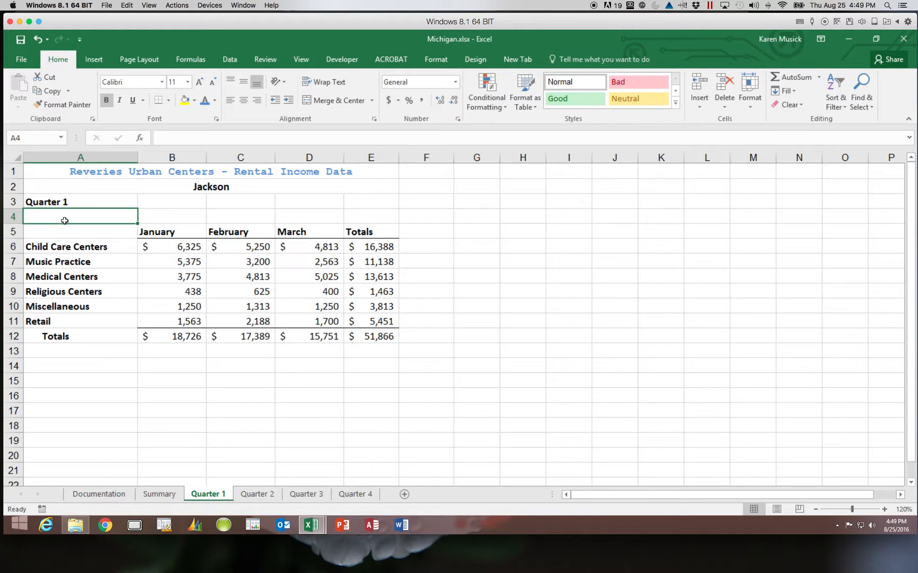
left_click(160, 495)
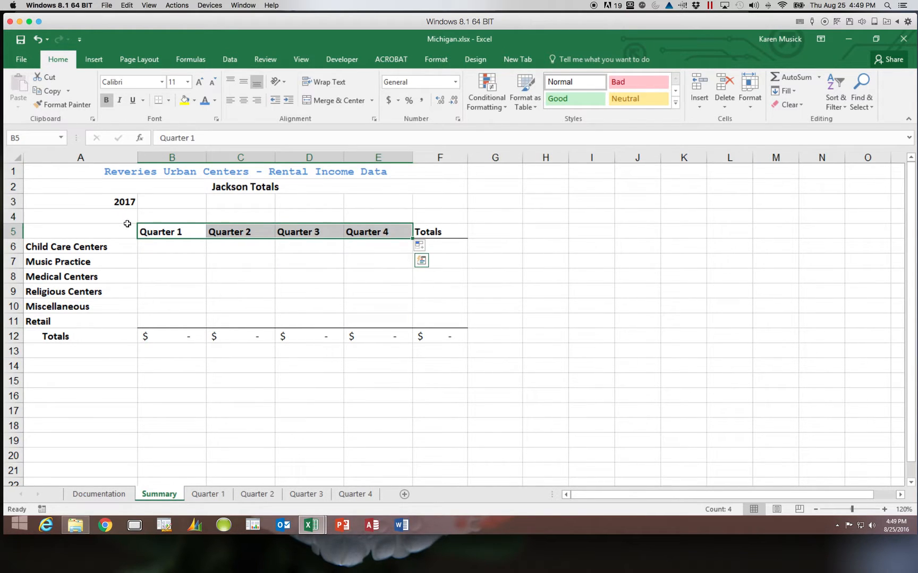
left_click(103, 201)
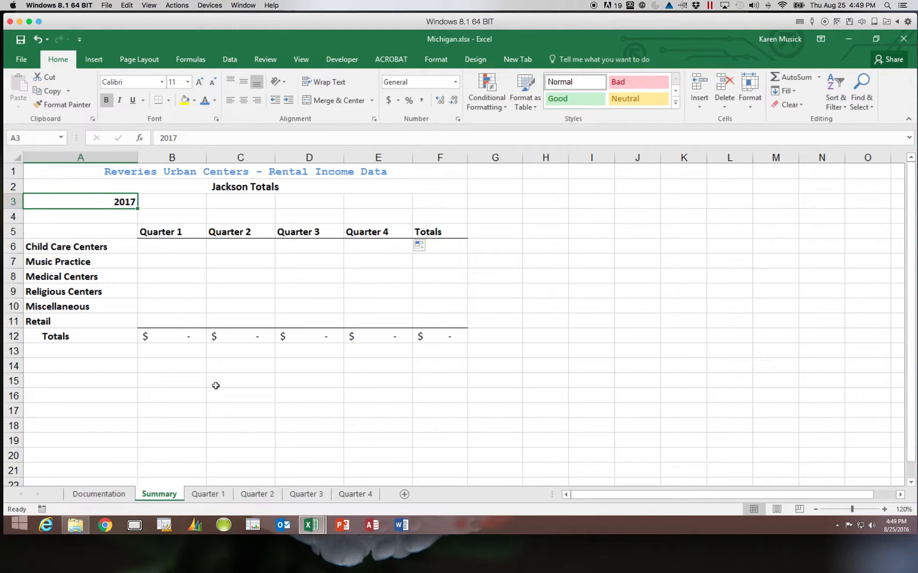
Step: Group the Quarter 1 through Quarter 4 sheets and enter =Summary!A3 in cell A4 to link the year
left_click(221, 495)
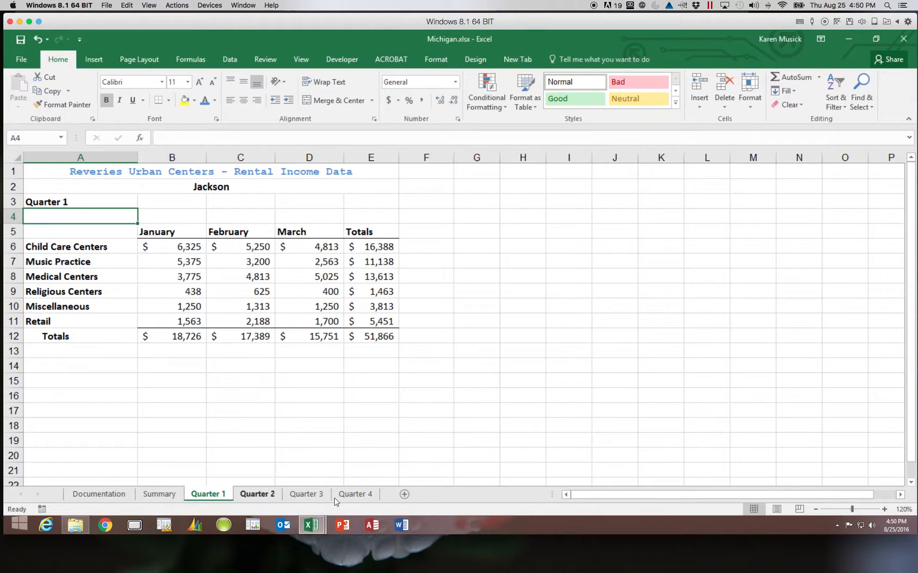
left_click(361, 495, "shift")
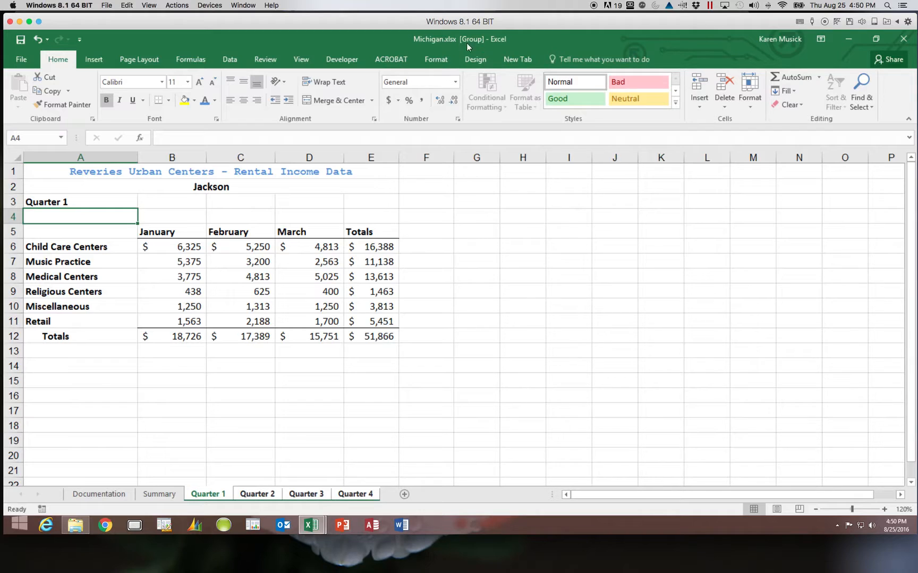
left_click(58, 216)
type("=")
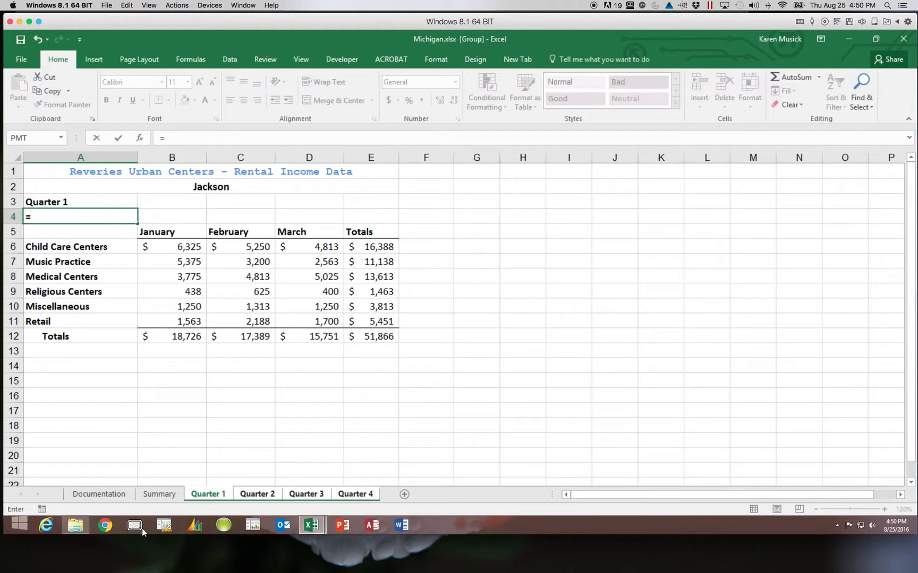
left_click(160, 494)
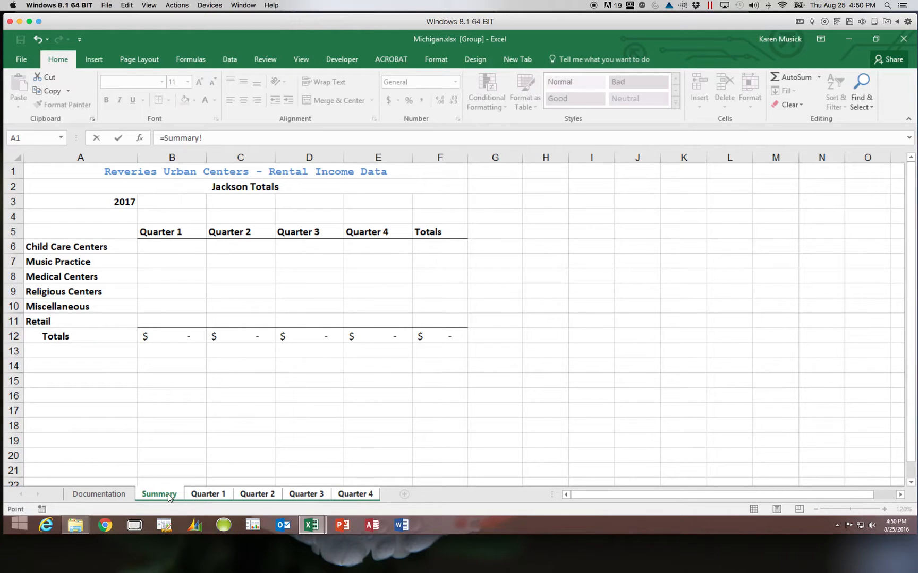
left_click(122, 207)
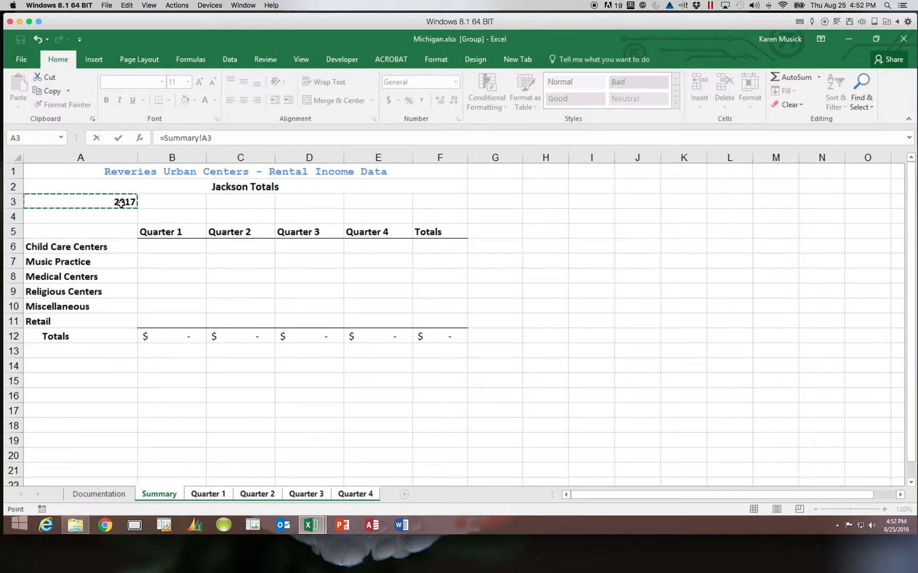
key("Return")
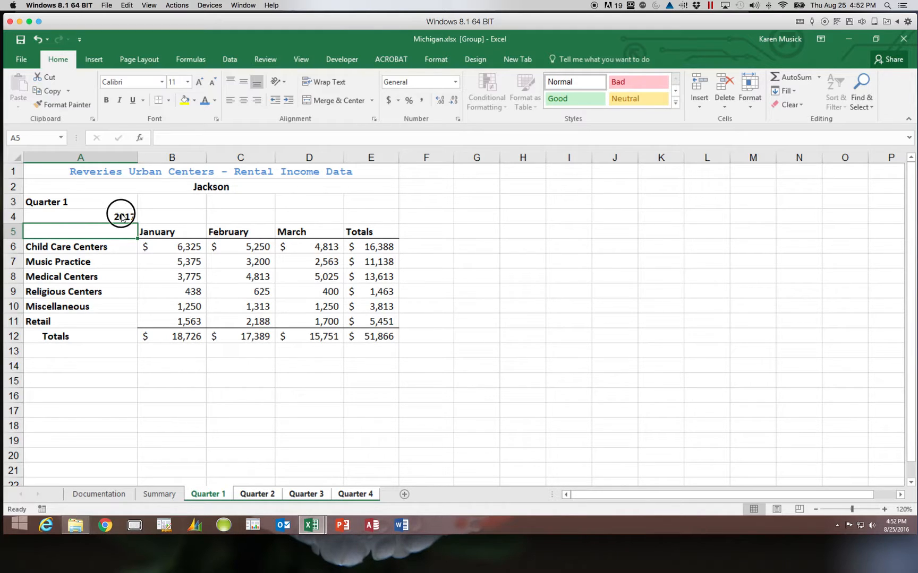
left_click(126, 216)
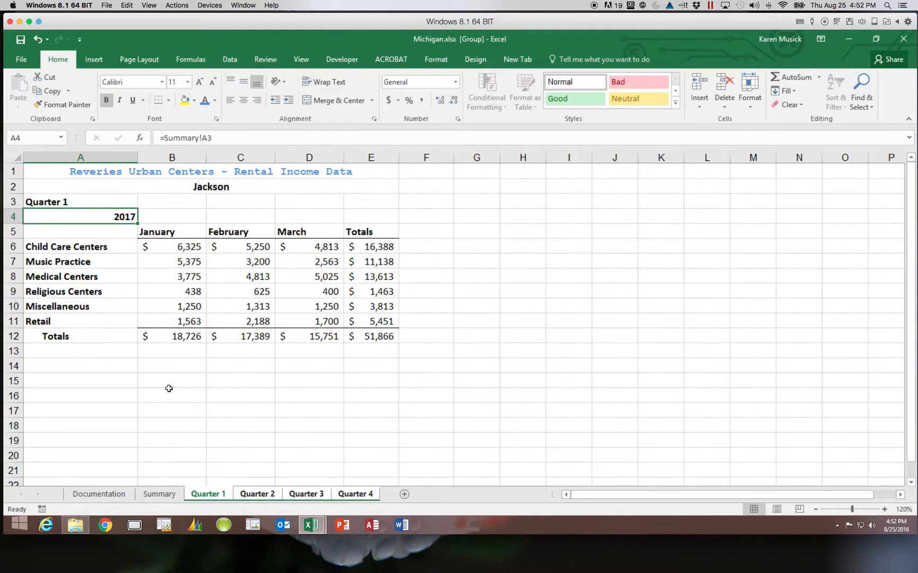
Step: Check the linked year in cell A4 on the Quarter 2, Quarter 3 and Quarter 4 sheets
left_click(253, 497)
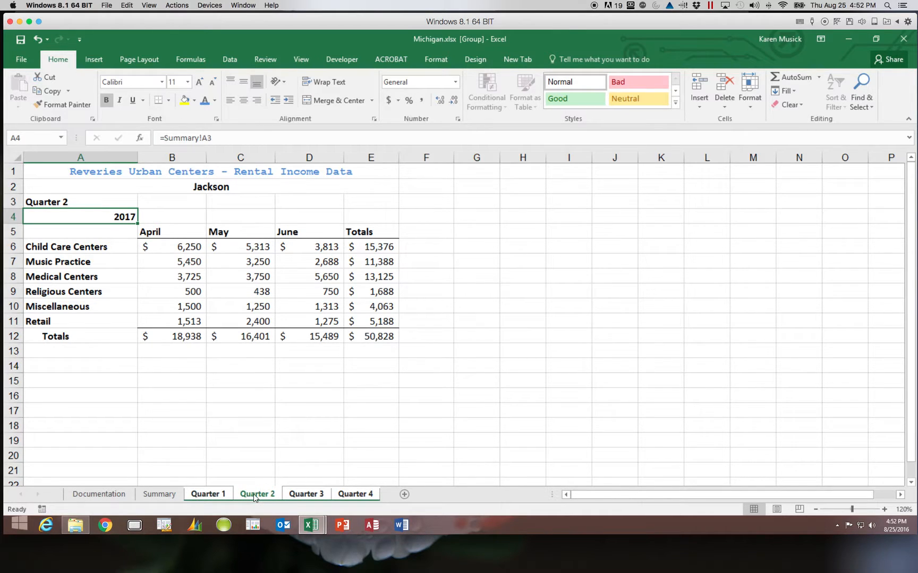
left_click(307, 494)
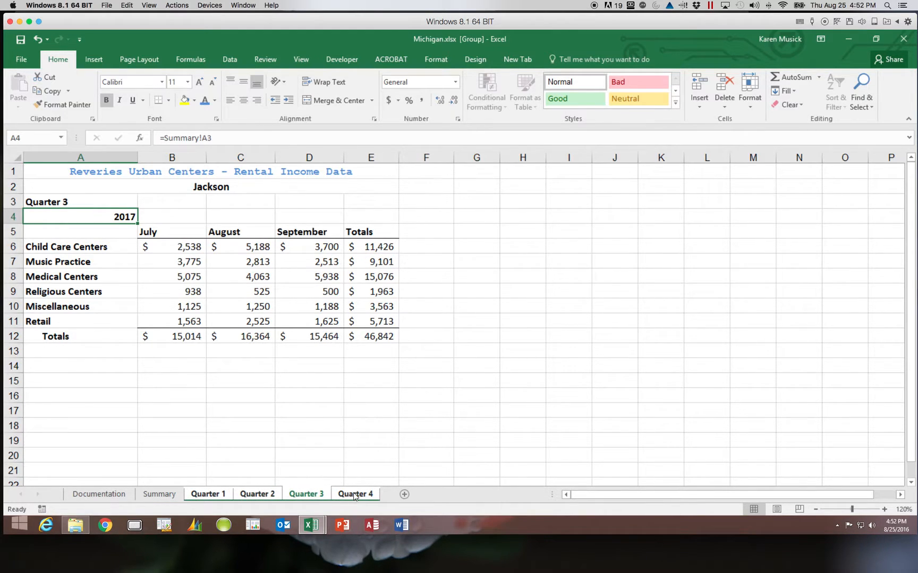
left_click(357, 494)
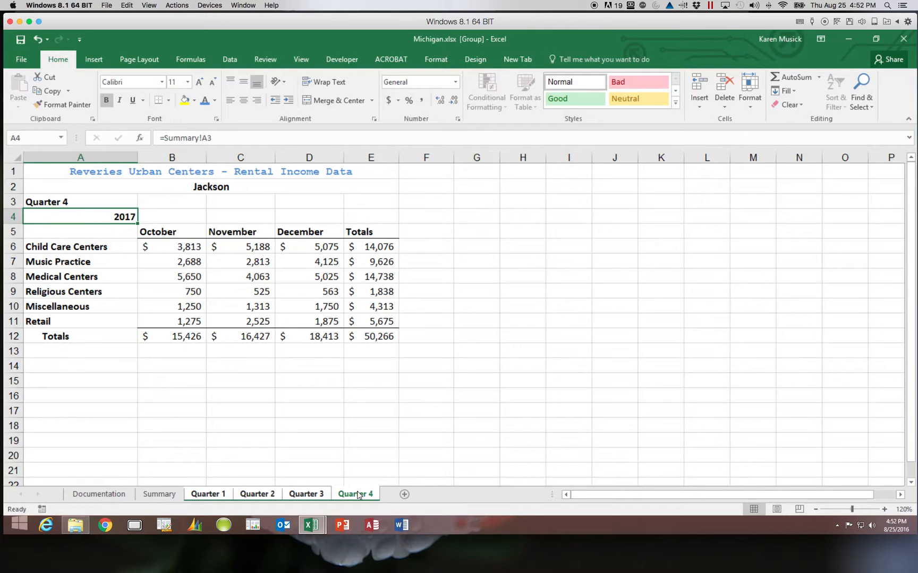
Step: Change cell A3 on the Summary sheet to Fiscal Year - 2017 and check the linked cell A4 on the quarter sheets
left_click(171, 495)
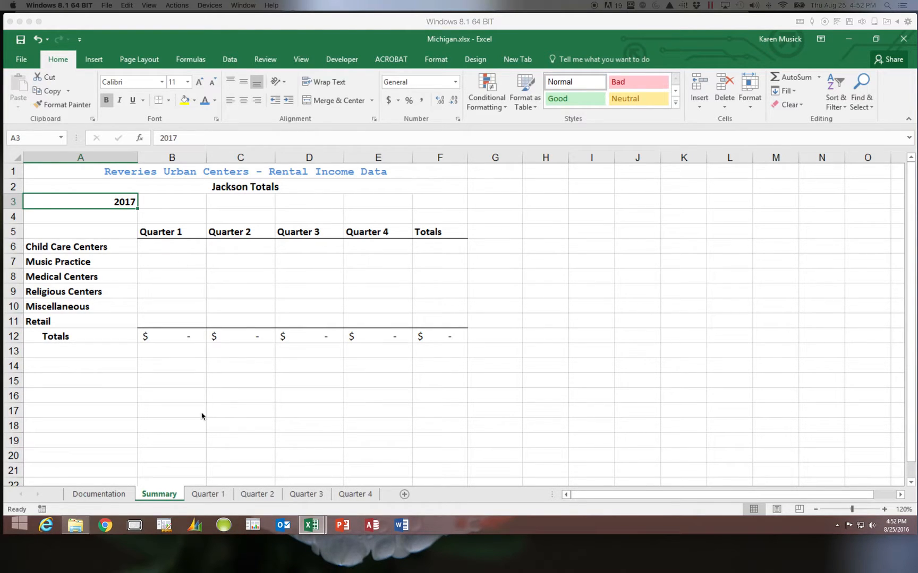
left_click(125, 206)
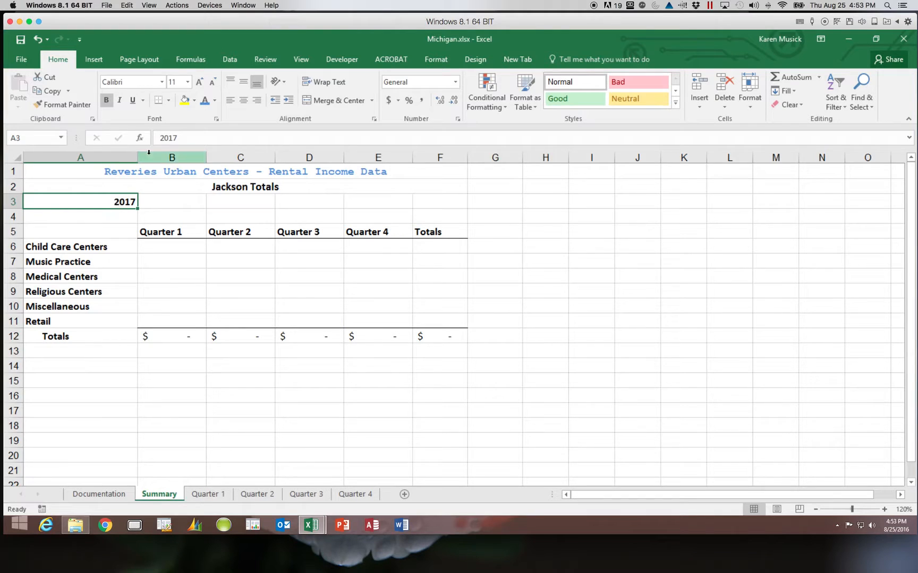
left_click(160, 138)
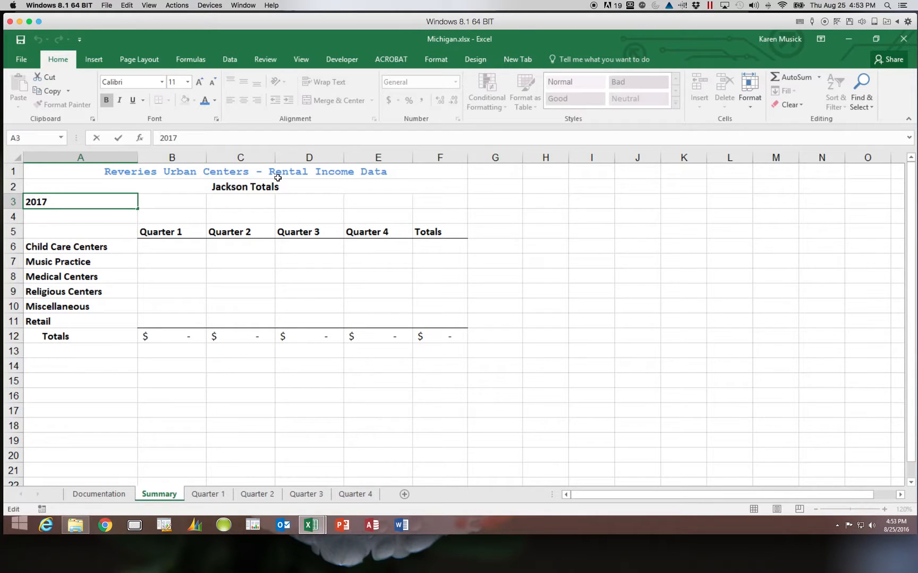
type("Fiscal Year ")
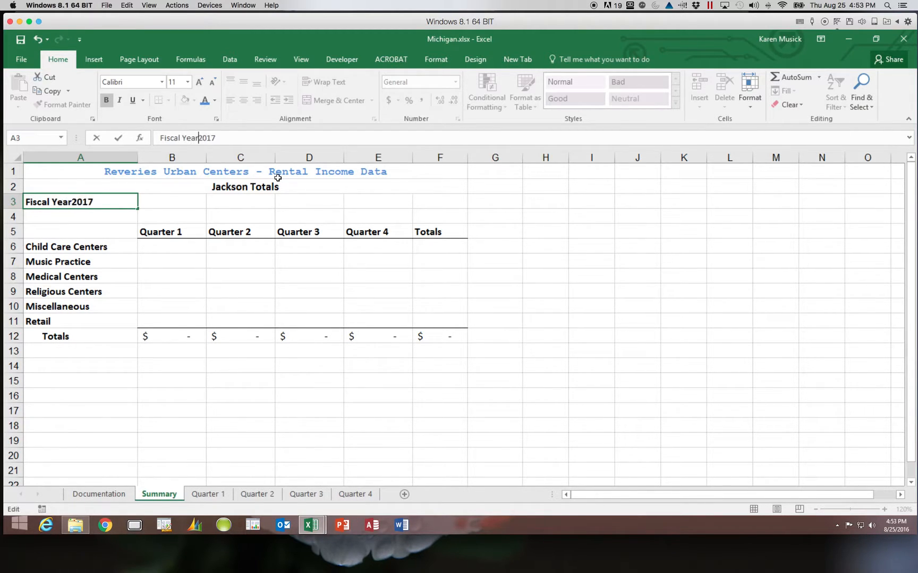
type("-")
key("Return")
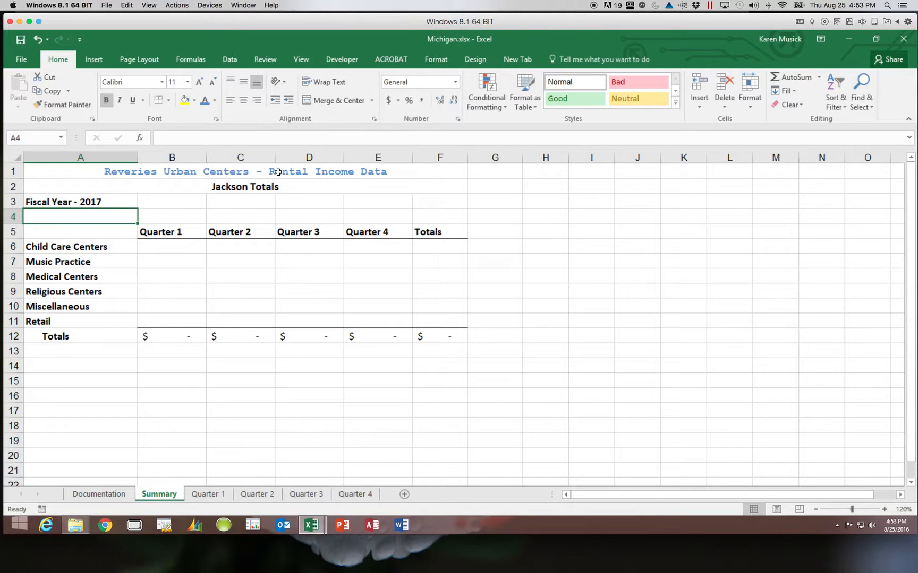
left_click(207, 495)
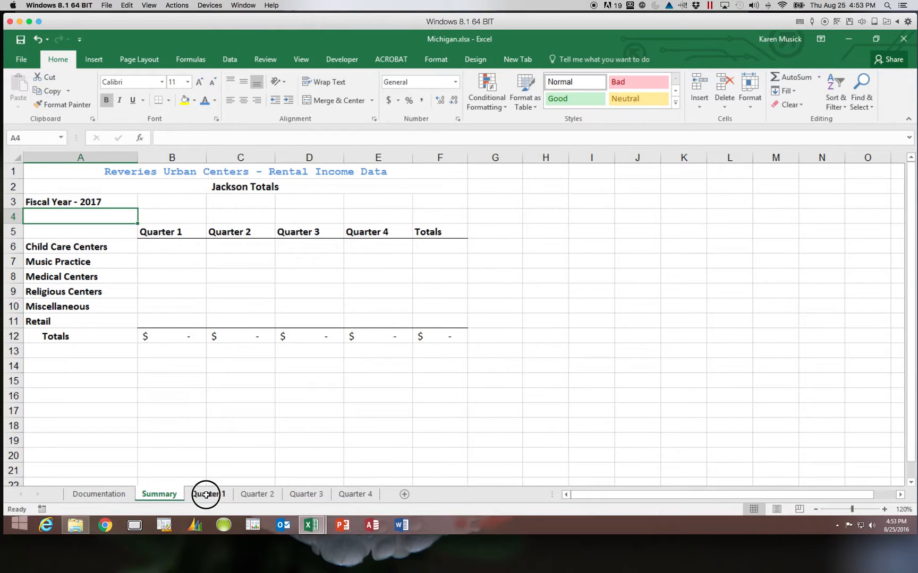
left_click(257, 495)
left_click(294, 498)
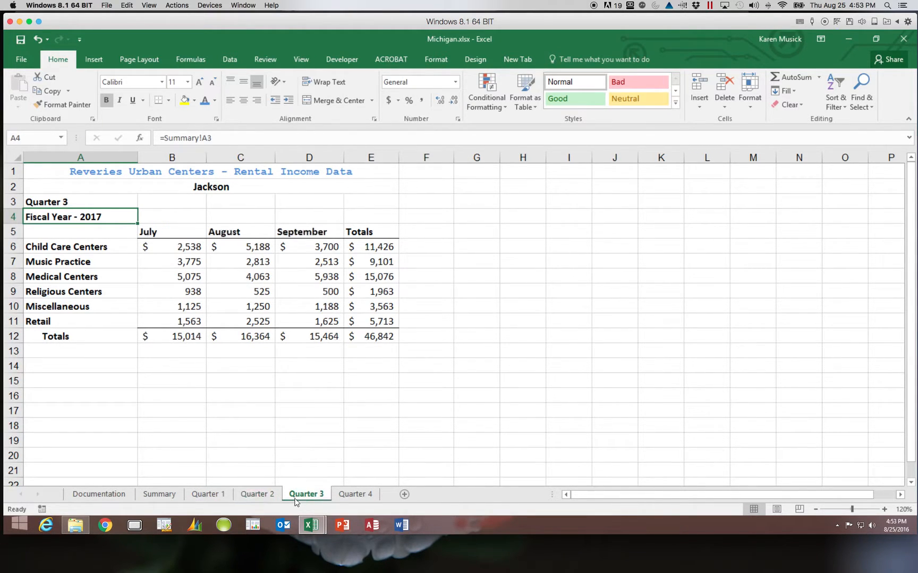
left_click(352, 498)
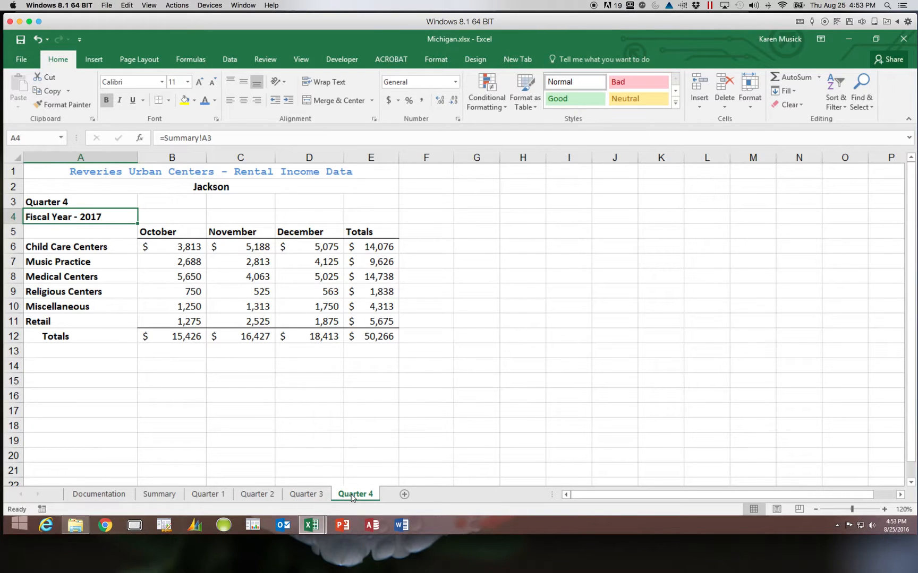
Step: Link the Quarter 1 Child Care Centers cell B6 on the Summary sheet to its quarterly total with ='Quarter 1'!E6
left_click(158, 496)
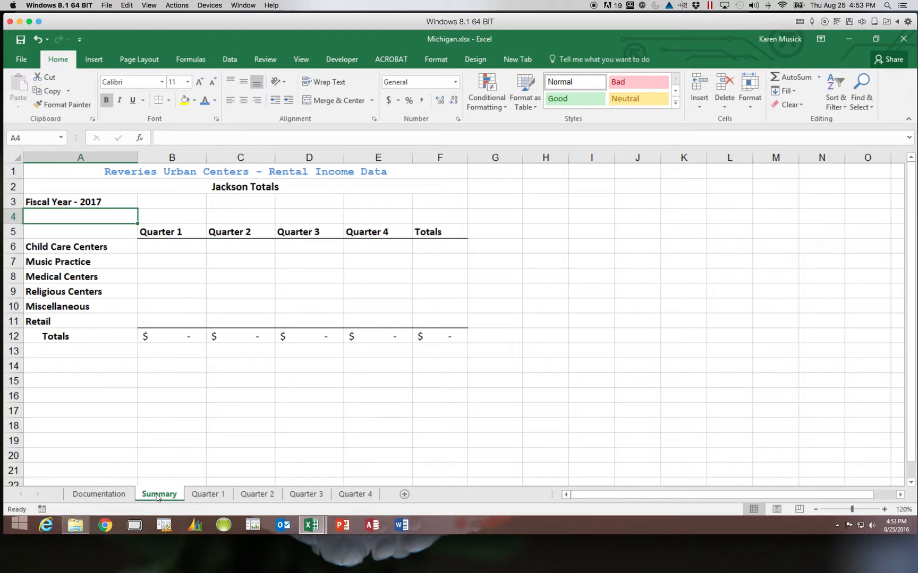
left_click(181, 248)
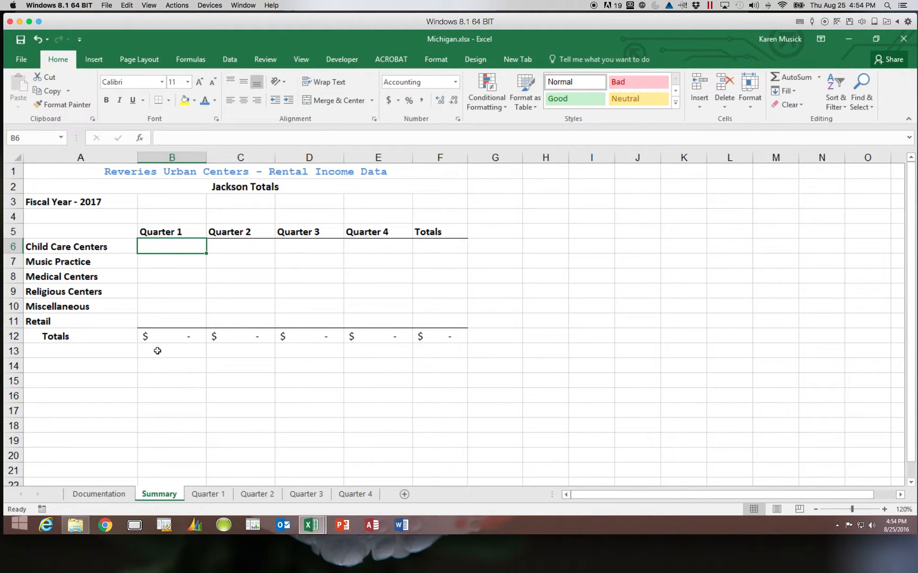
left_click(214, 495)
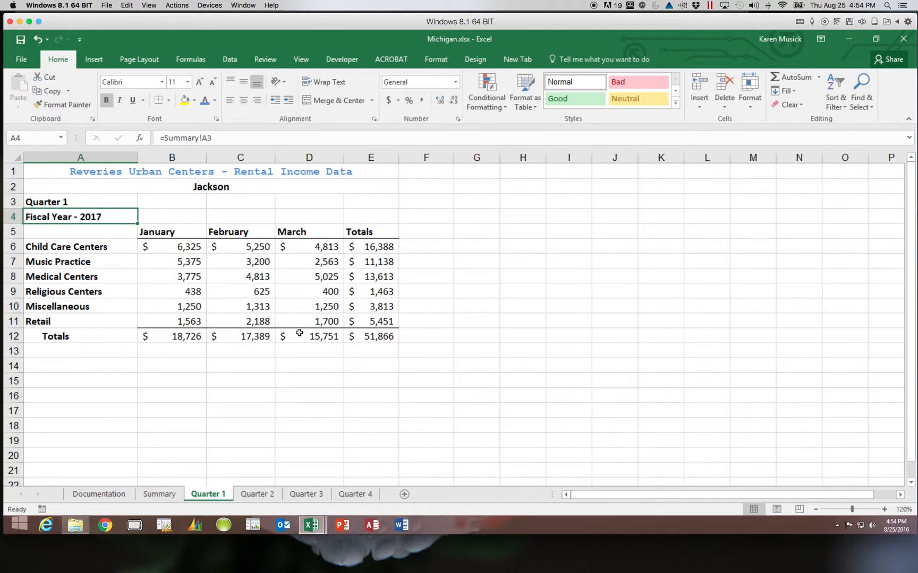
left_click(364, 249)
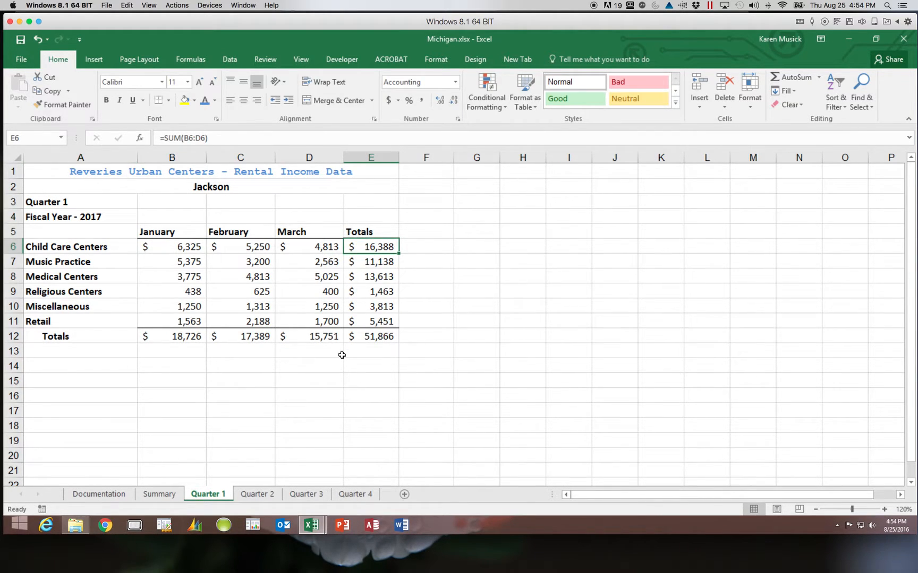
left_click(171, 496)
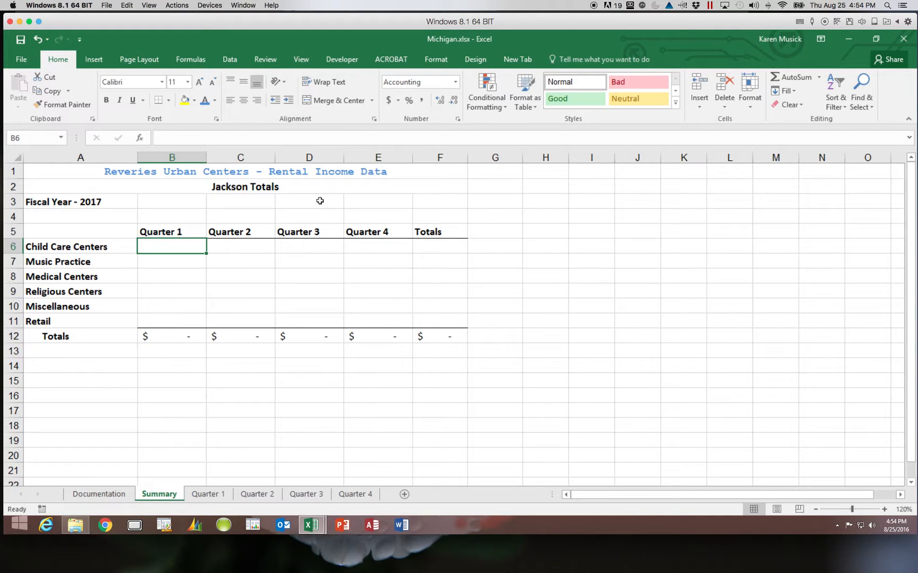
type("=")
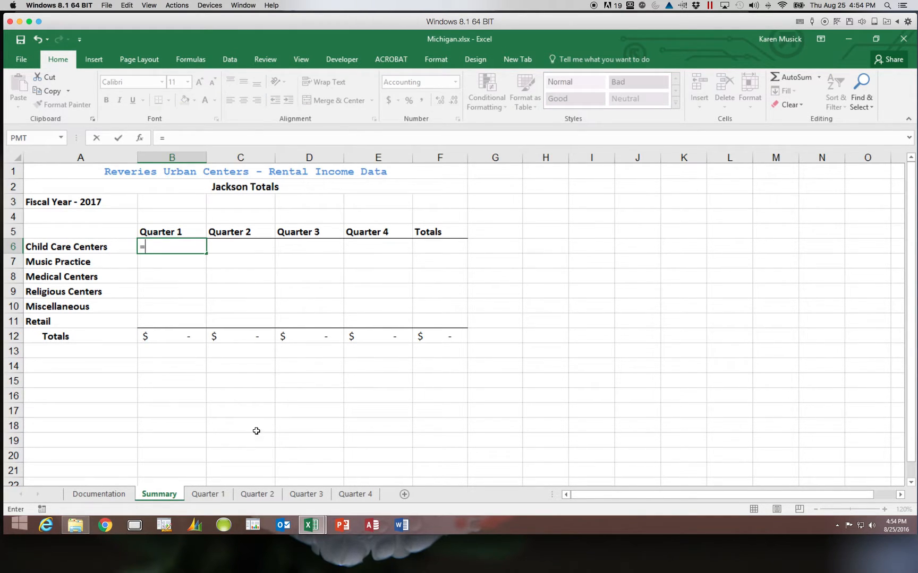
left_click(207, 494)
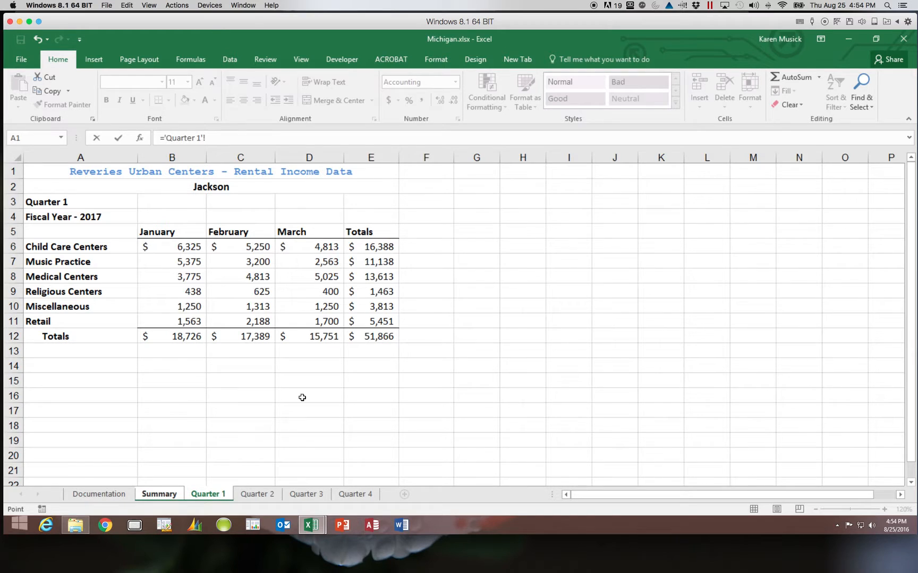
left_click(390, 246)
left_click(272, 138)
type("+")
key("BackSpace")
key("Return")
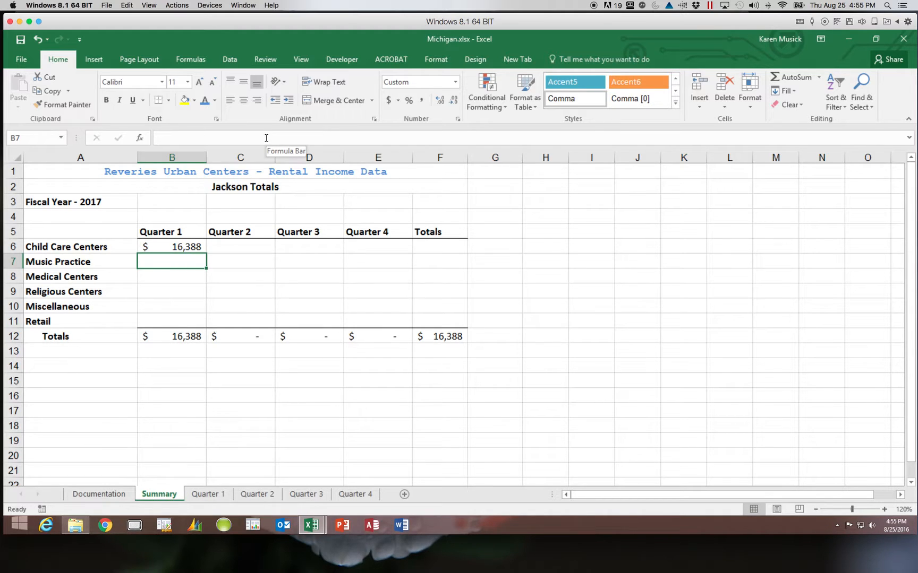
Step: Link the Quarter 2 Child Care Centers cell C6 on the Summary sheet to its quarterly total with ='Quarter 2'!E6
left_click(238, 247)
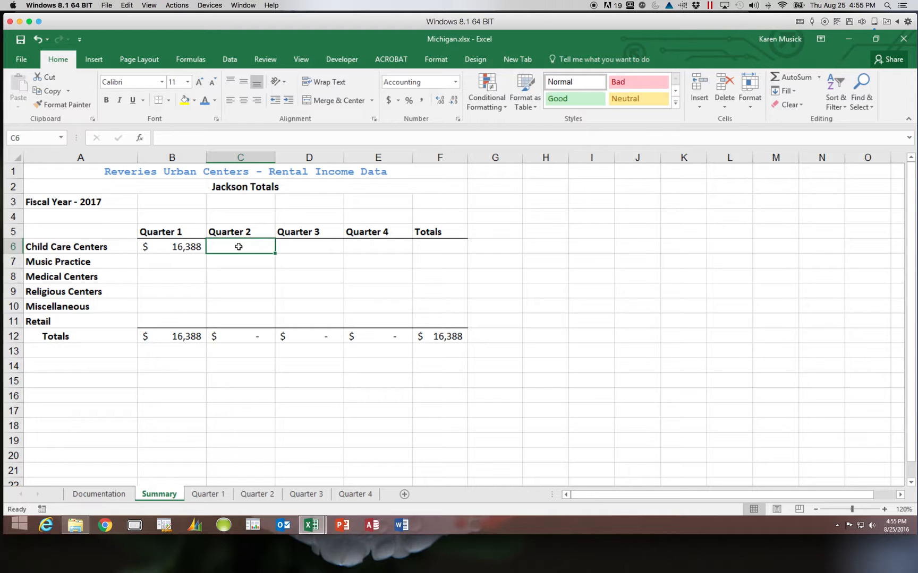
type("=")
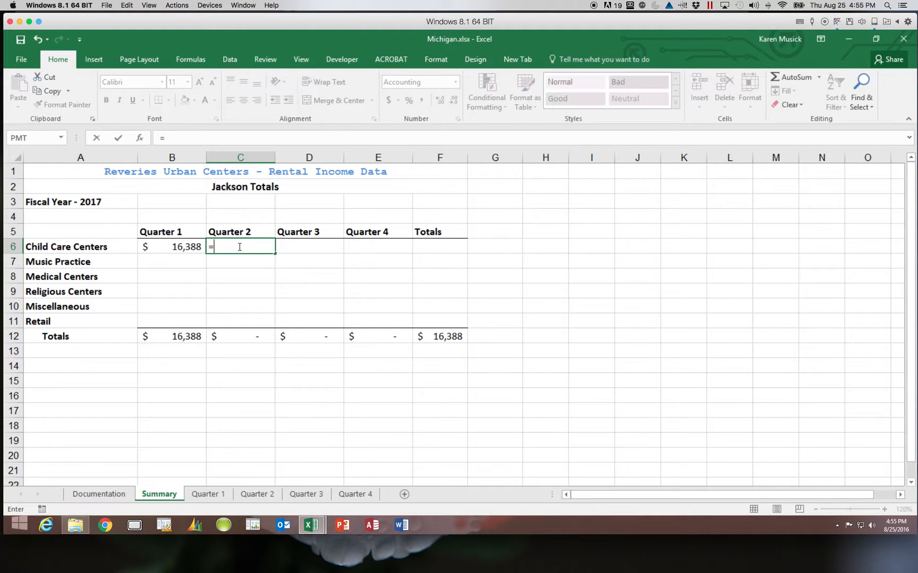
left_click(253, 494)
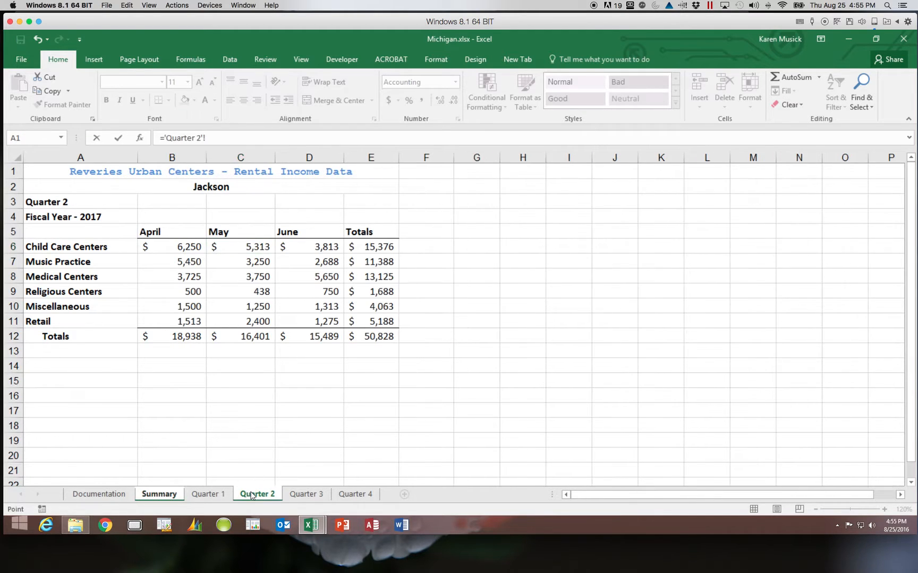
left_click(392, 246)
key("Return")
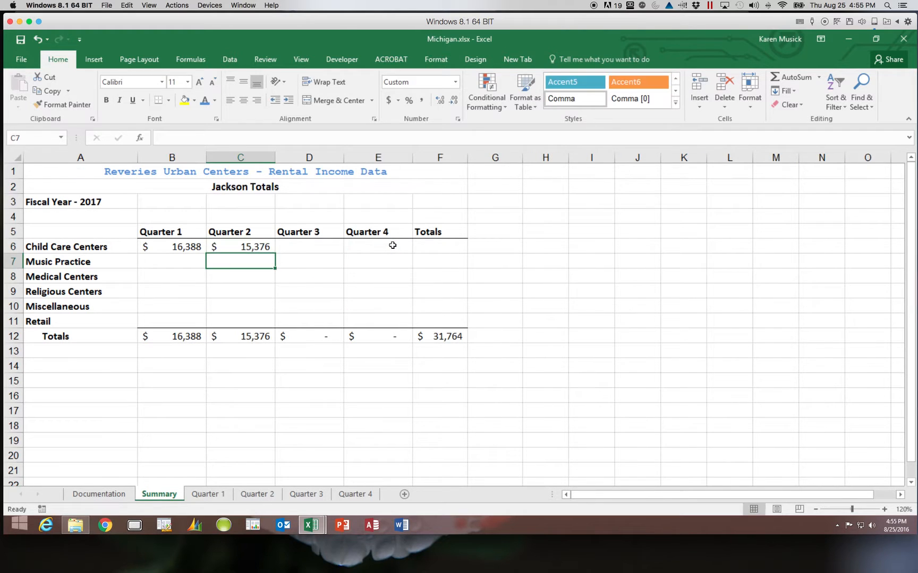
Step: Link the Quarter 3 Child Care Centers cell D6 on the Summary sheet to its quarterly total with ='Quarter 3'!E6
left_click(326, 245)
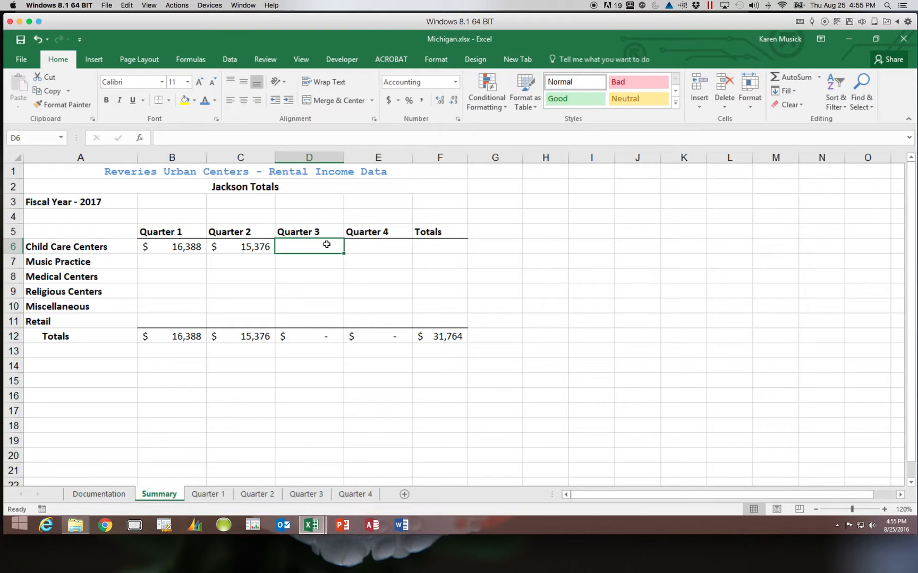
type("=")
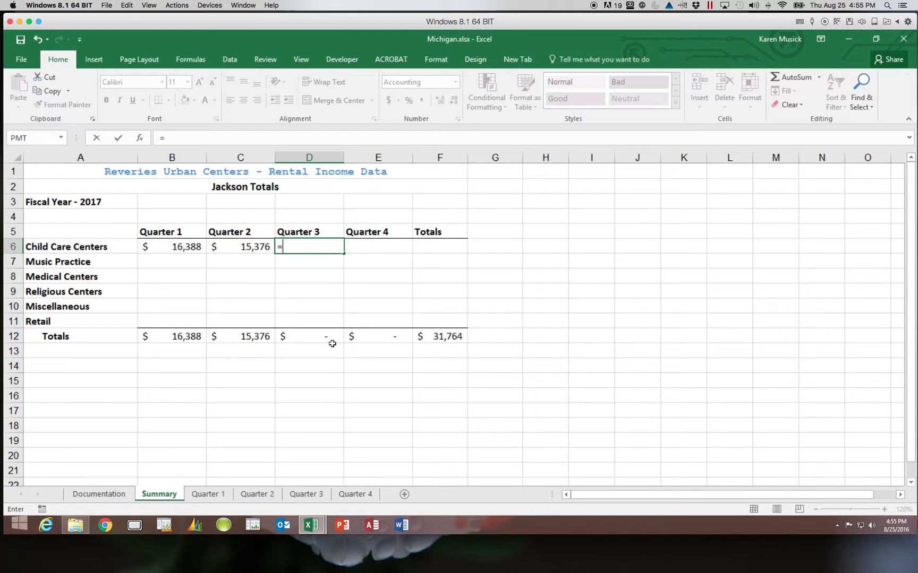
left_click(306, 494)
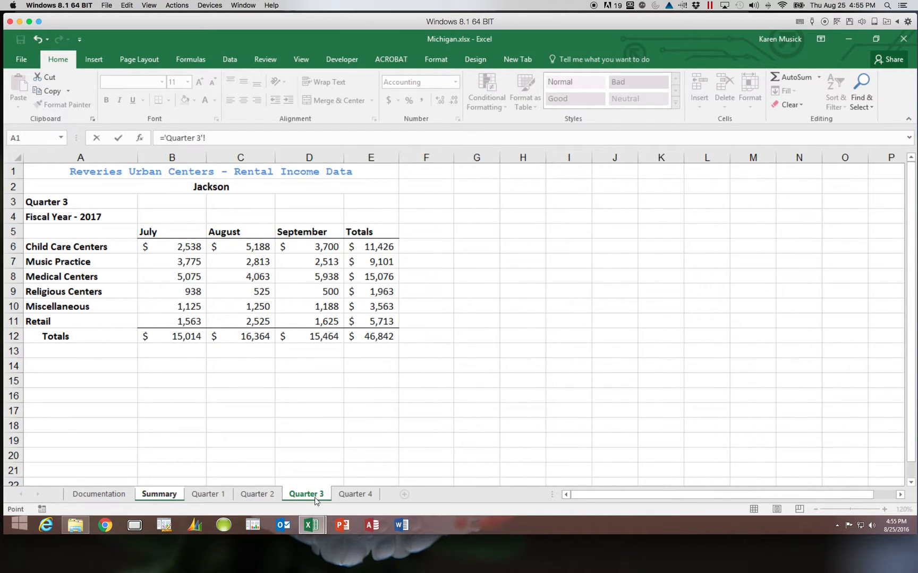
left_click(389, 246)
key("Return")
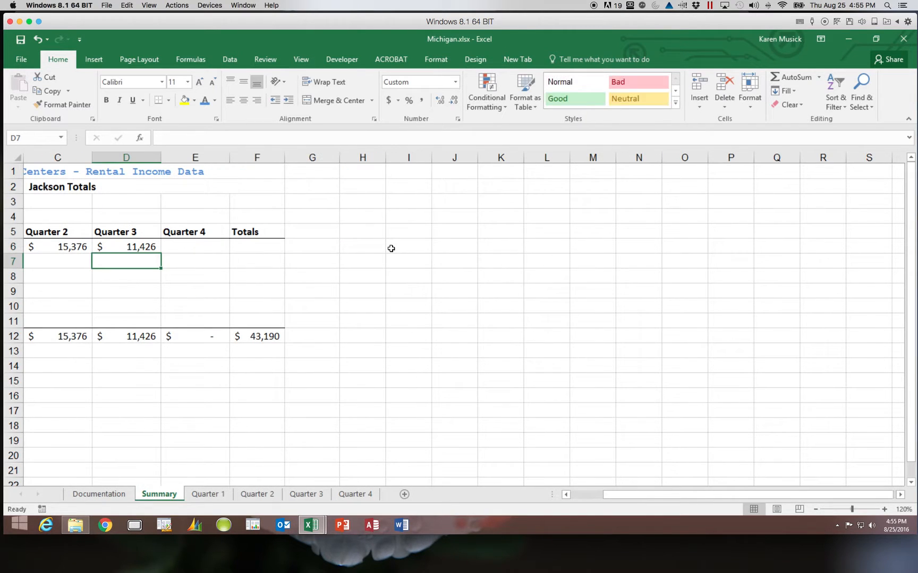
Step: Link the Quarter 4 Child Care Centers cell E6 on the Summary sheet to its quarterly total with ='Quarter 4'!E6
left_click(197, 252)
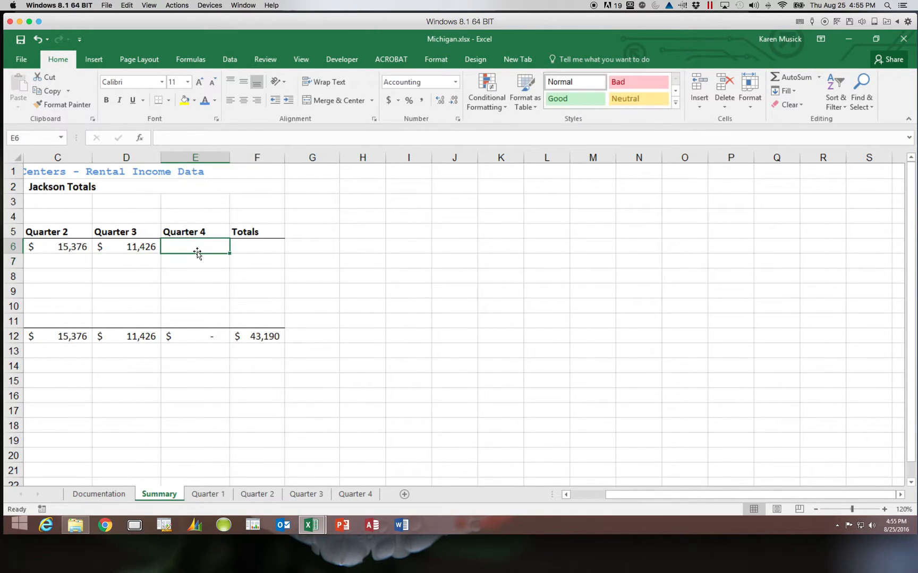
type("=")
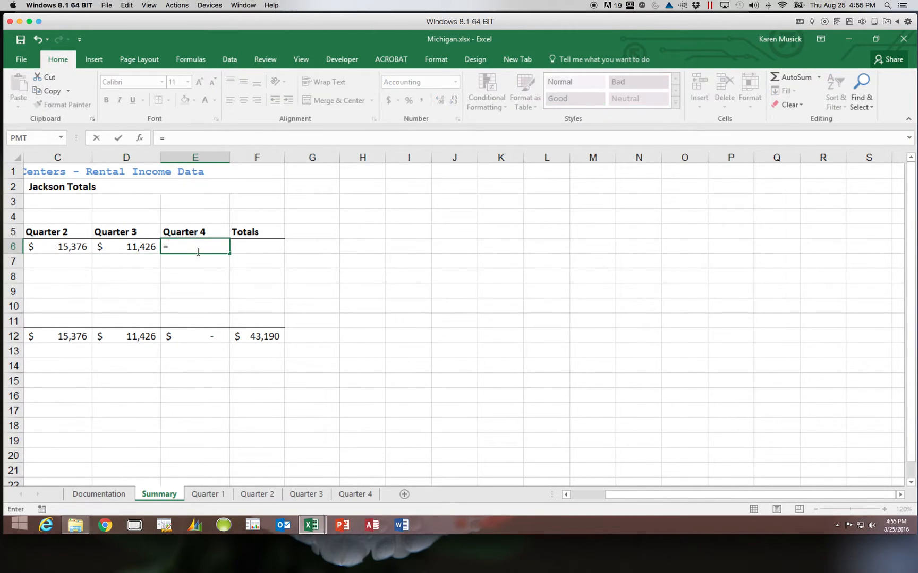
left_click(354, 494)
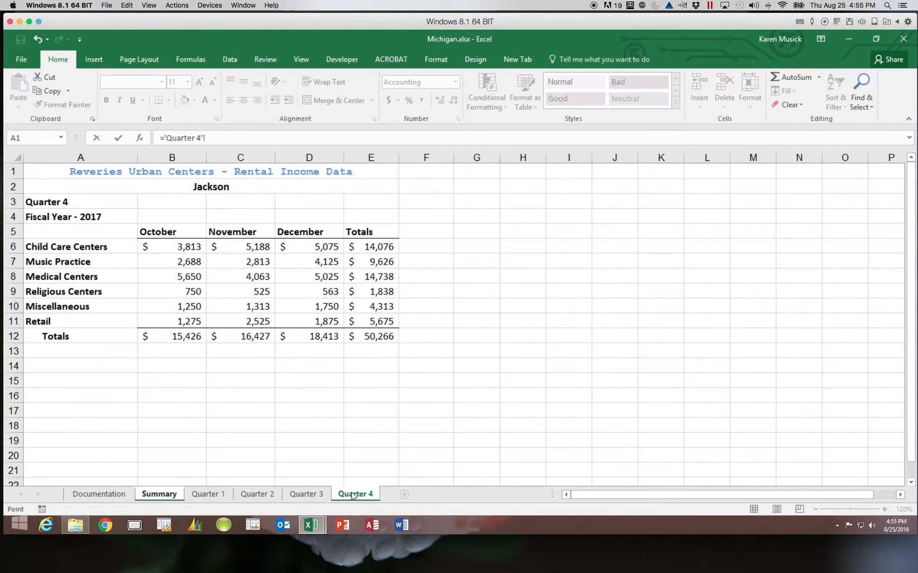
left_click(393, 242)
scroll(393, 243, "right", 8)
key("Return")
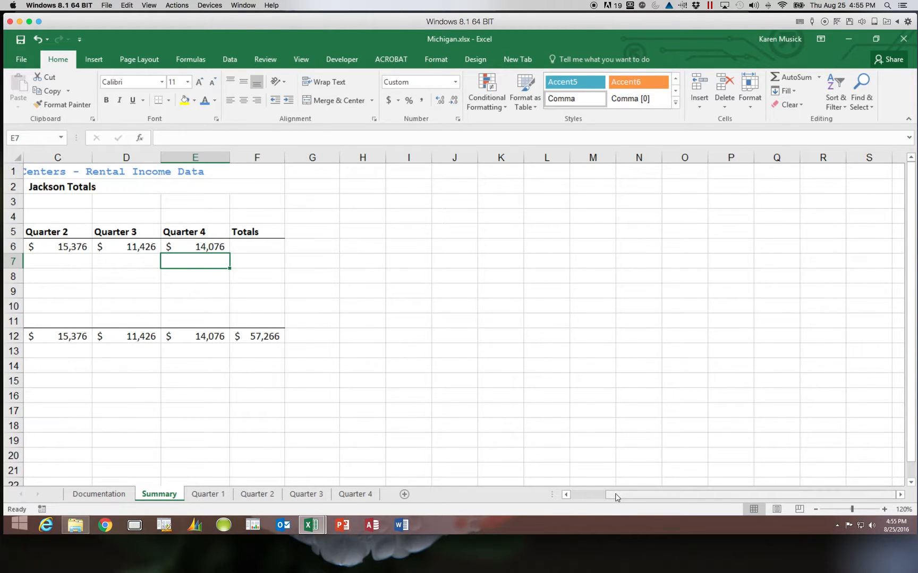
left_click_drag(589, 494, 603, 495)
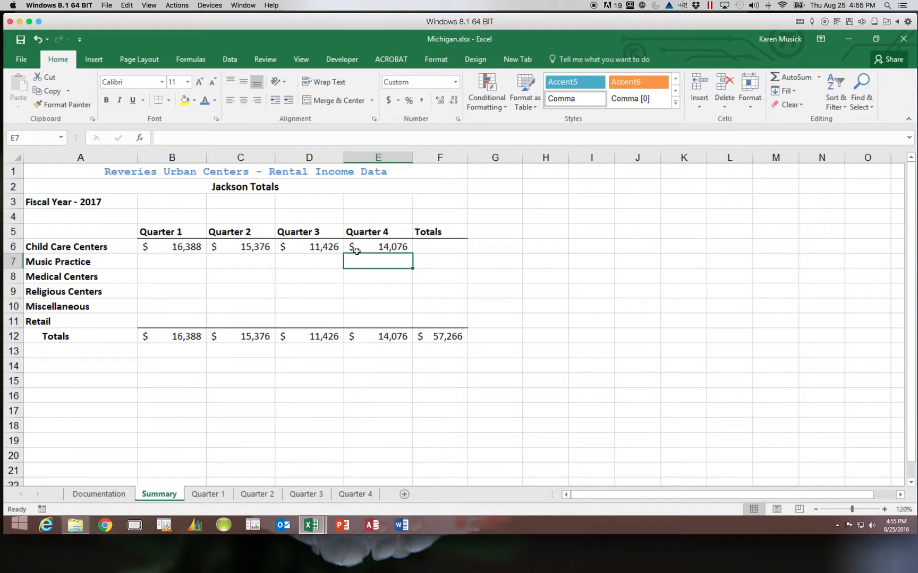
Step: Fill the quarterly link formulas in B6:E6 of the Summary sheet down through row 11 using Fill Without Formatting
left_click(189, 250)
left_click(189, 259)
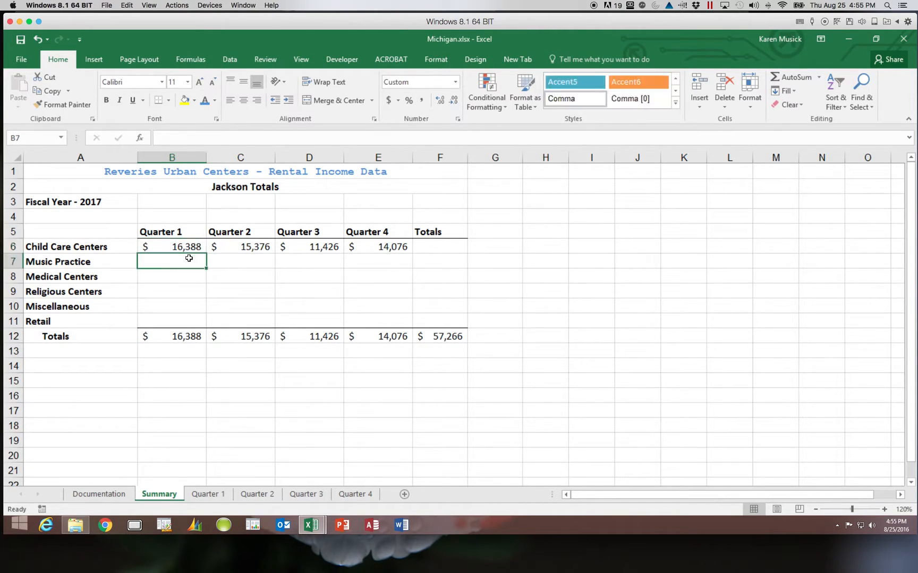
left_click(190, 274)
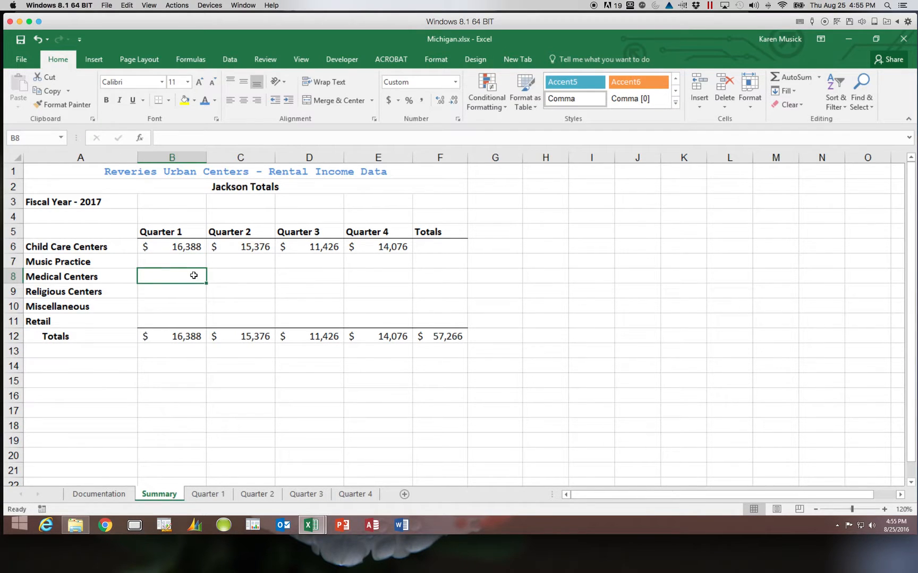
left_click(189, 248)
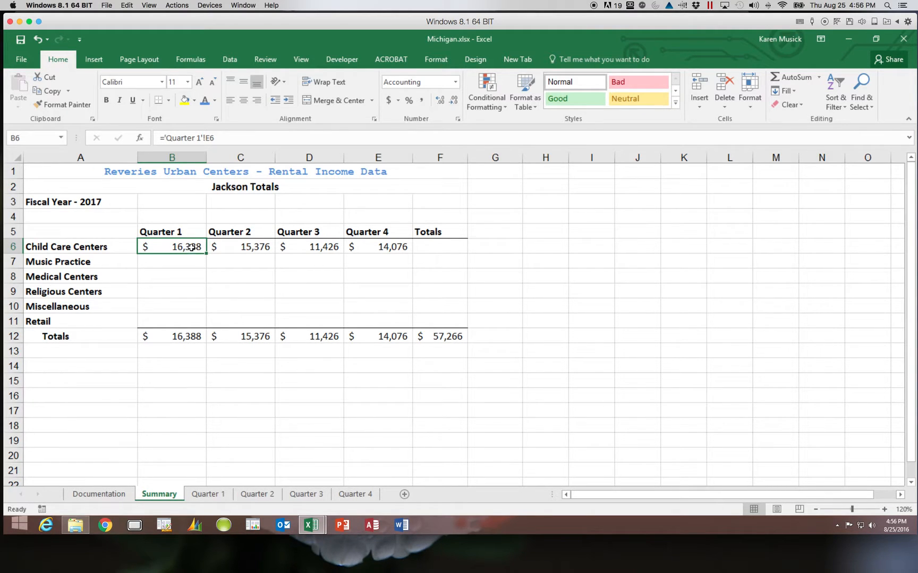
left_click_drag(186, 247, 409, 325)
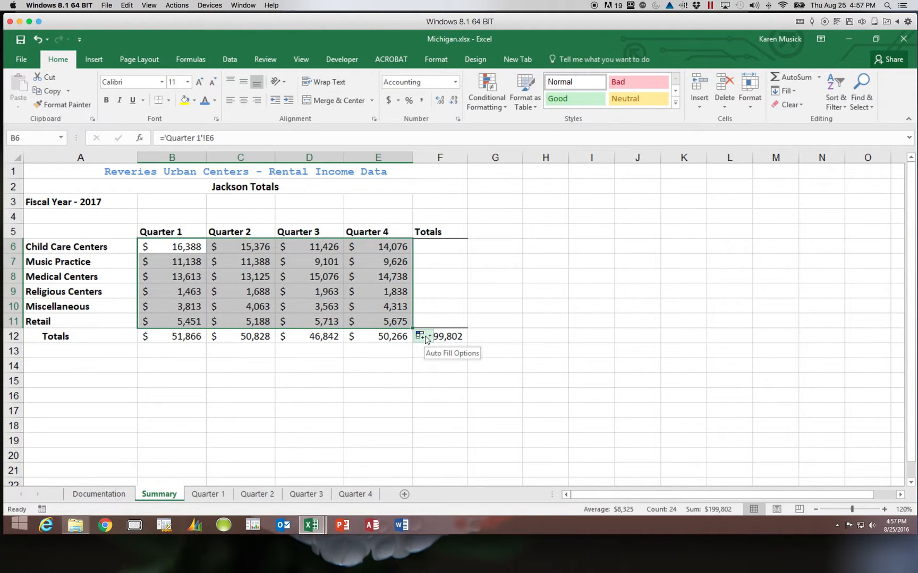
left_click(426, 337)
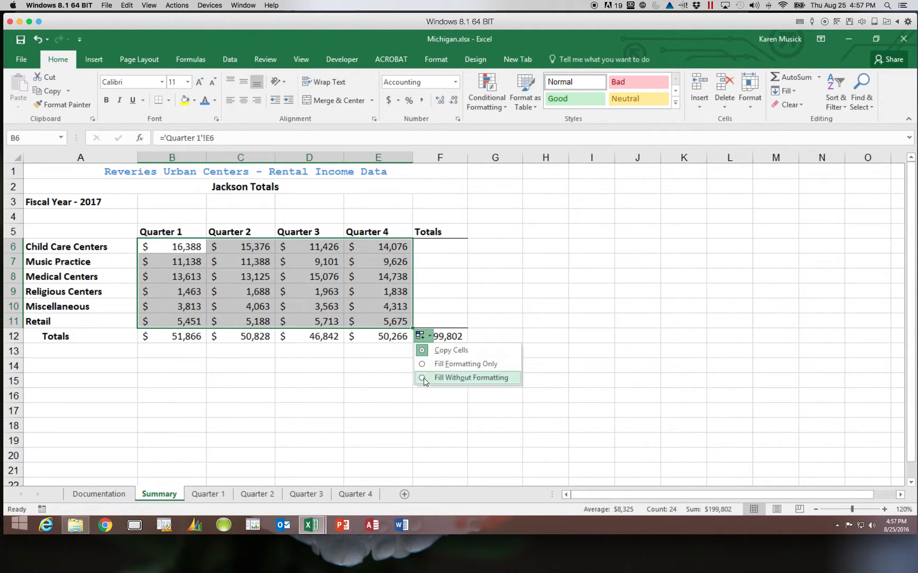
left_click(424, 380)
left_click(329, 390)
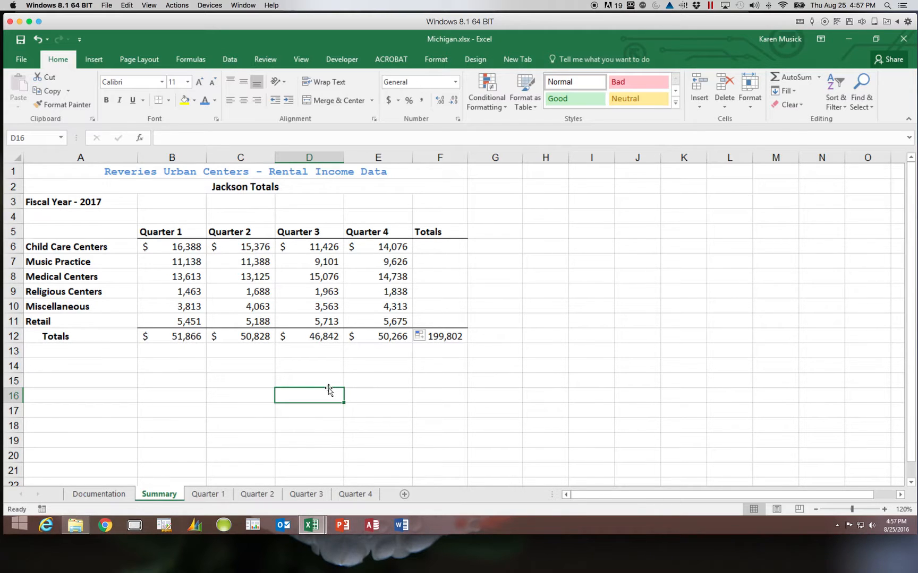
Step: Check the filled Quarter 1 link formulas in B7, B8 and B9 on the Summary sheet and save the workbook
scroll(328, 390, "right", 2)
scroll(329, 390, "down", 4)
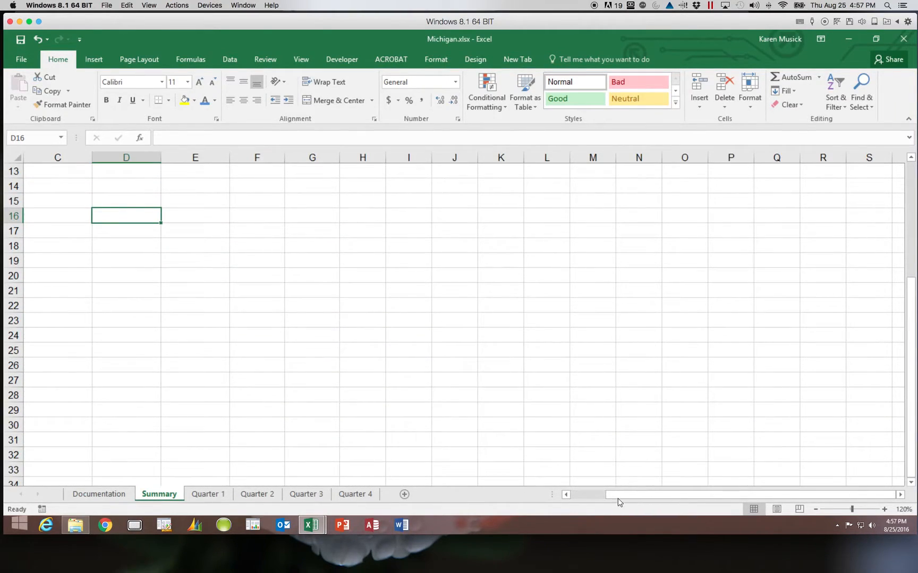
left_click_drag(619, 499, 571, 493)
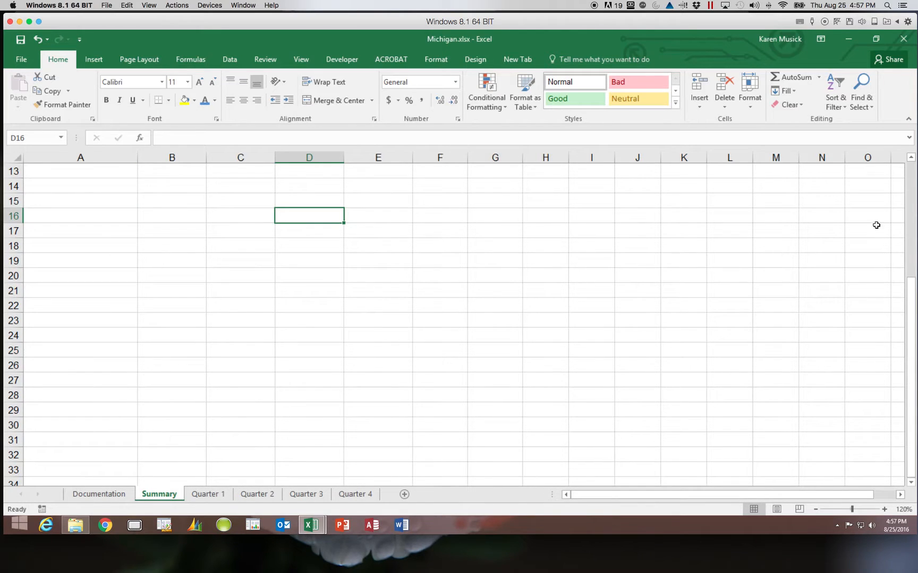
scroll(911, 194, "up", 4)
left_click(176, 262)
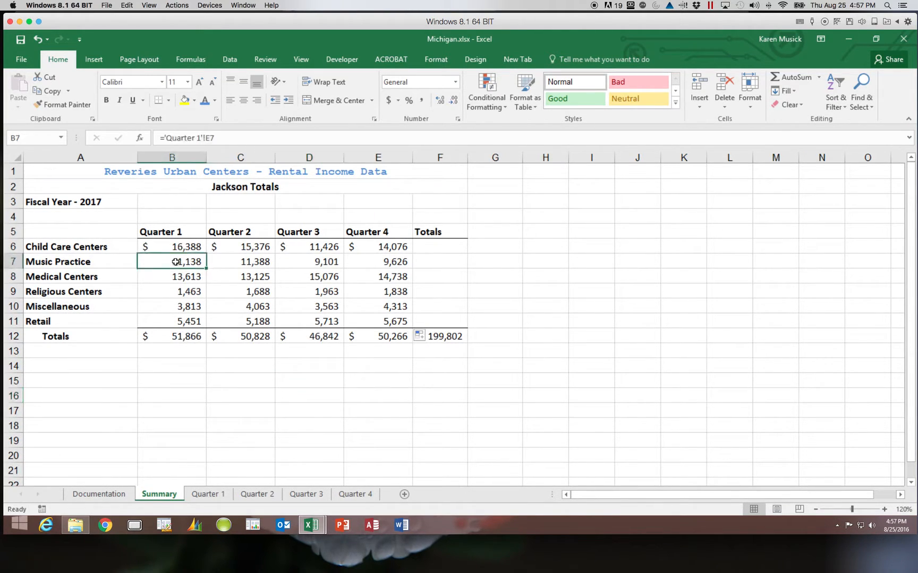
left_click(177, 276)
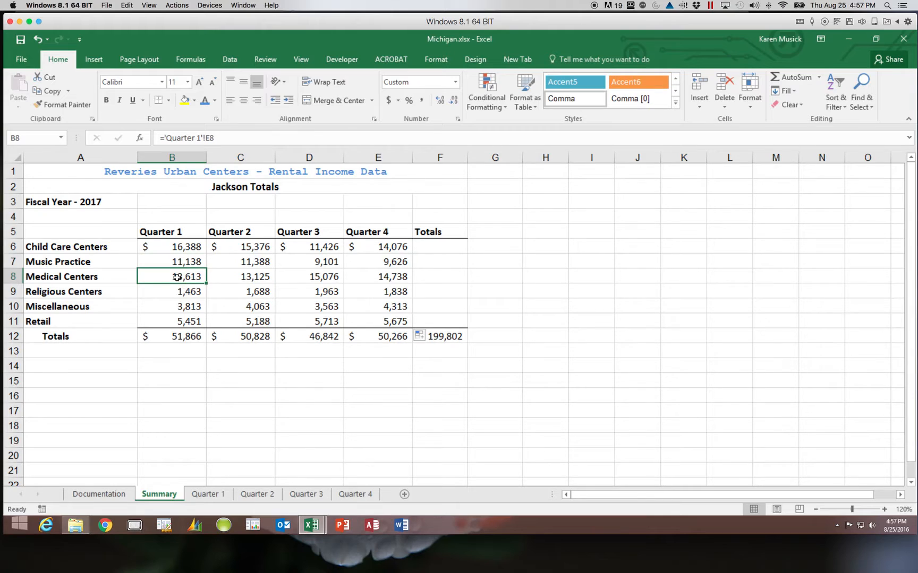
left_click(181, 288)
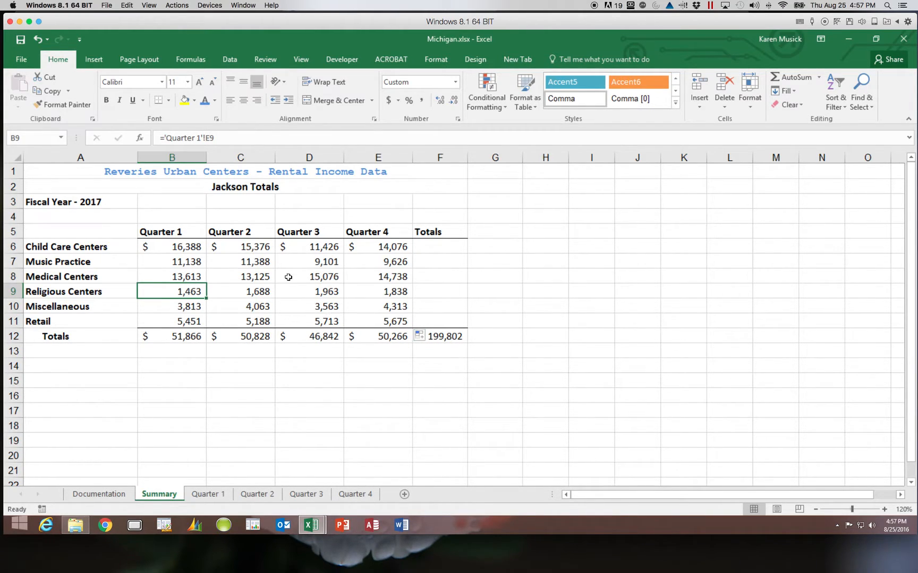
left_click(21, 40)
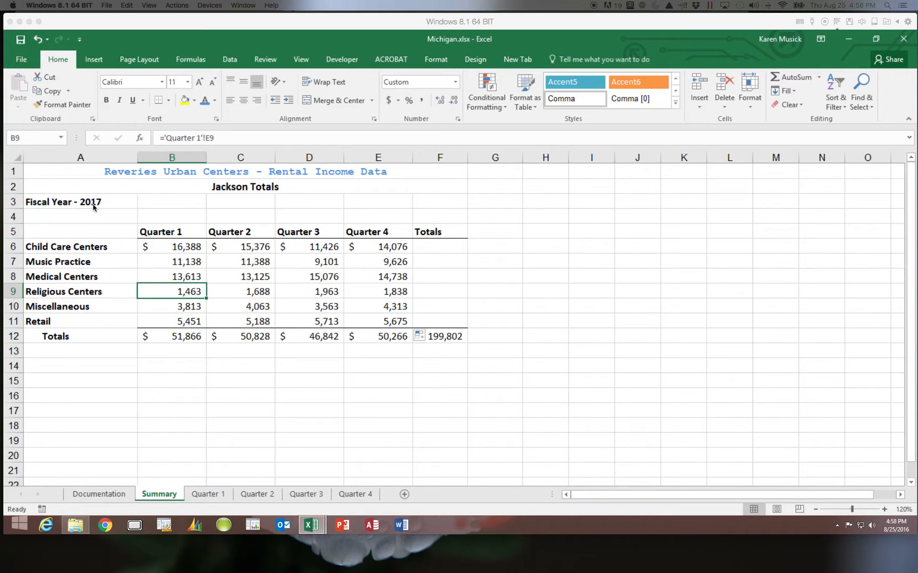
Step: Review the fiscal year link in A4 on the Quarter 1 sheet and the Child Care Centers link in B6 on Summary
left_click(213, 496)
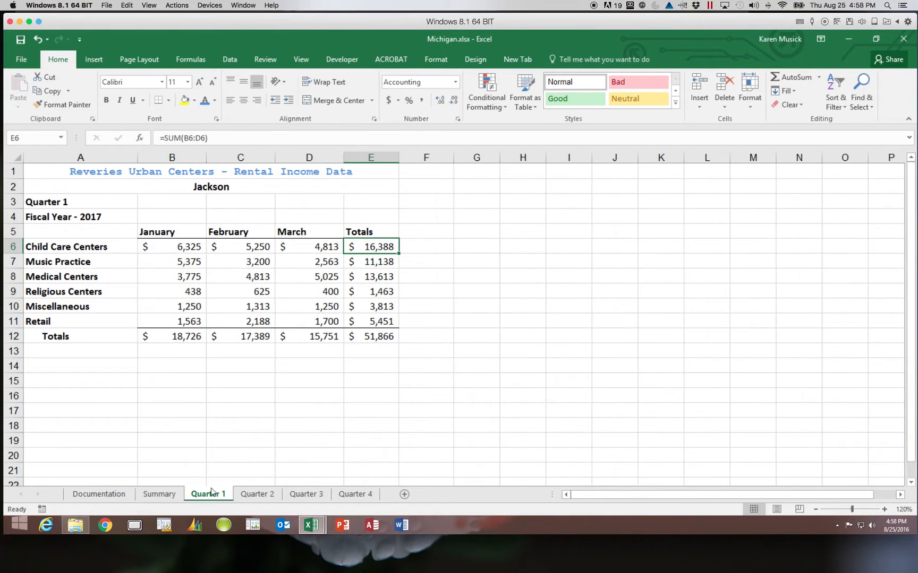
left_click(107, 220)
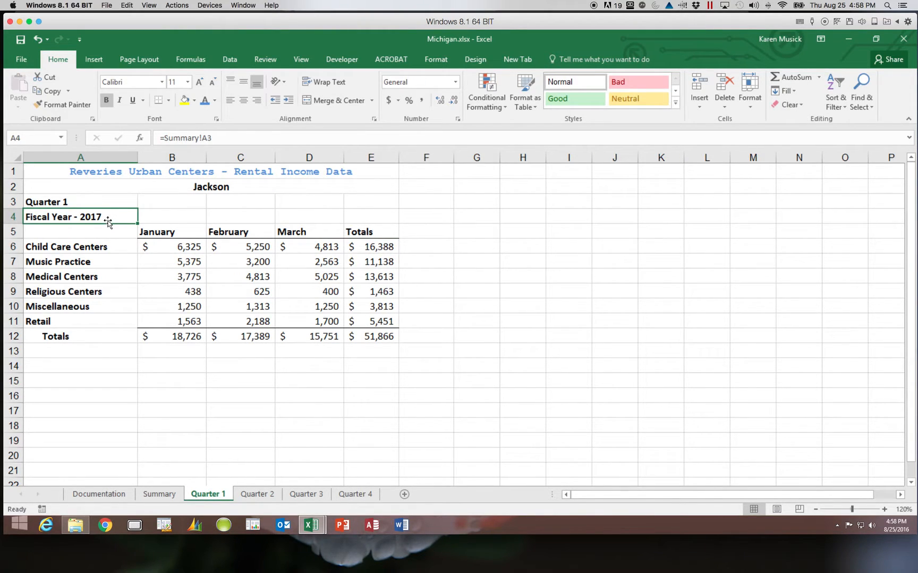
left_click(159, 494)
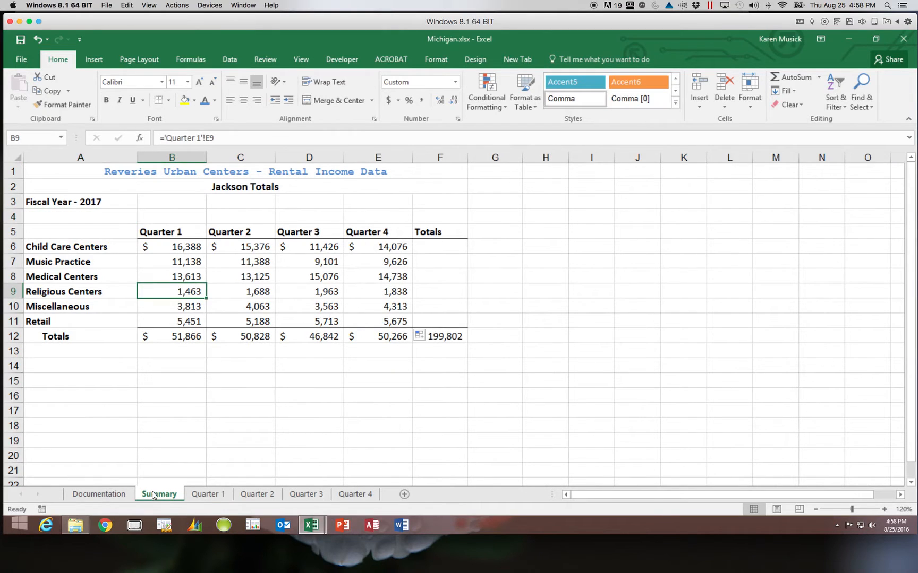
left_click(181, 252)
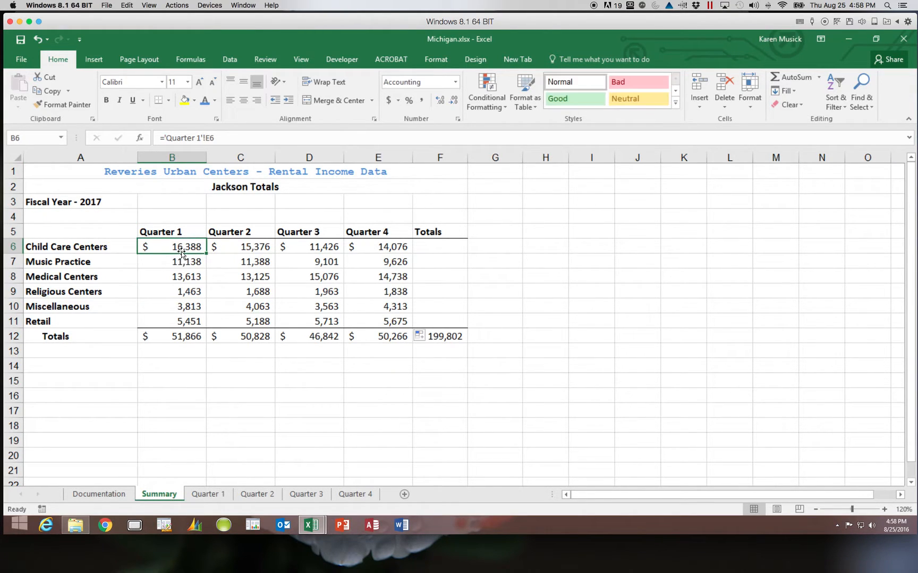